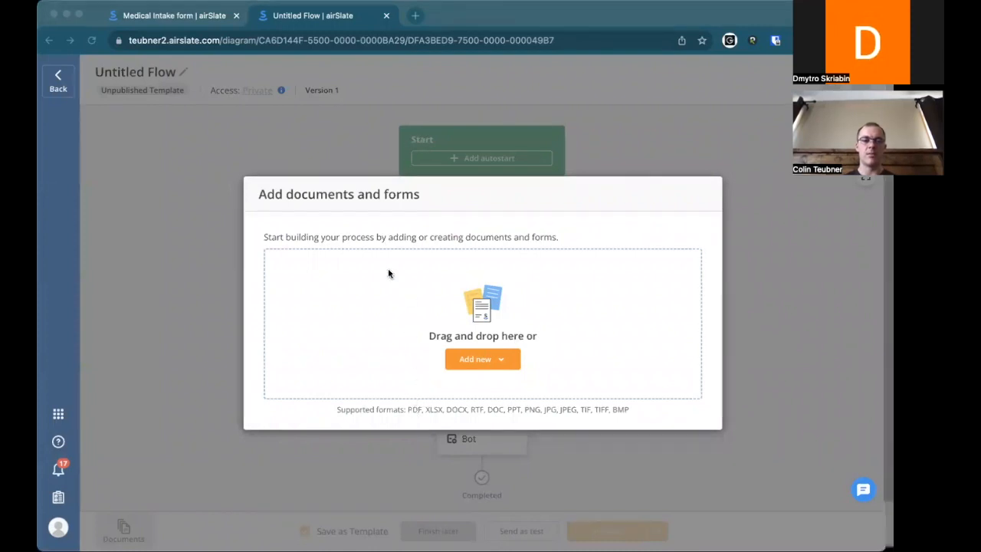
- Add the fw4 PDF to the new flow and assign its fillable fields to Recipient 1
double_click(439, 366)
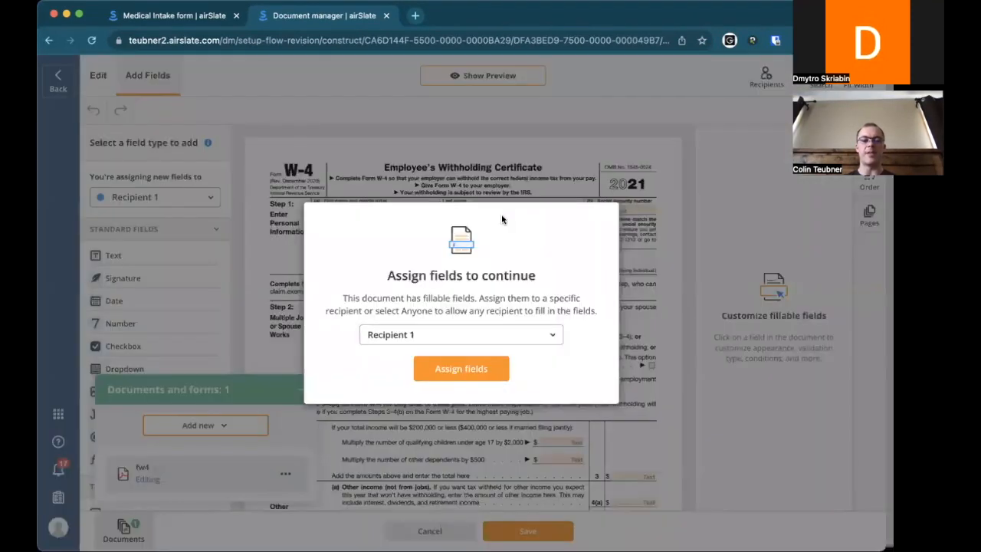
click(455, 369)
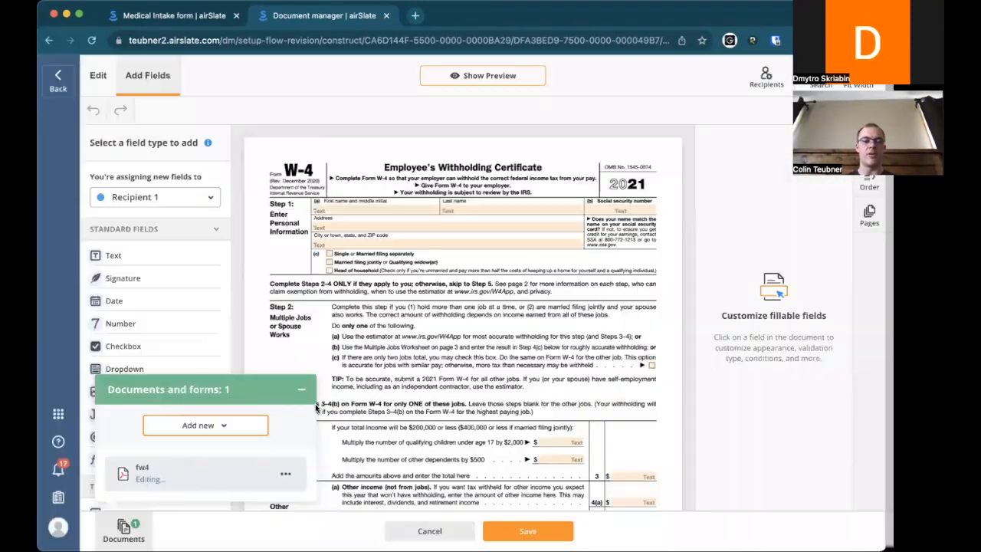
- Add a blank document of the Form or survey type, created from scratch, to the flow
click(226, 428)
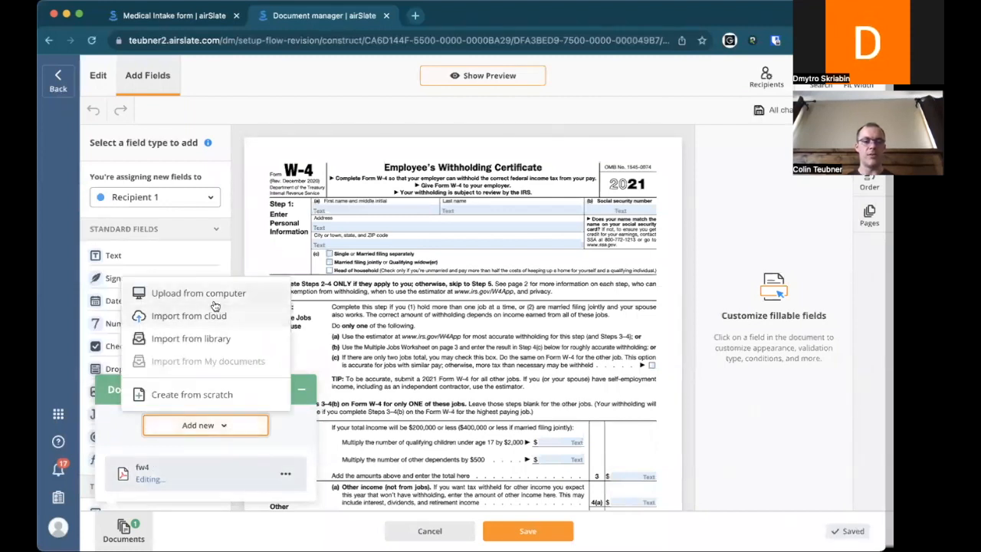
click(194, 394)
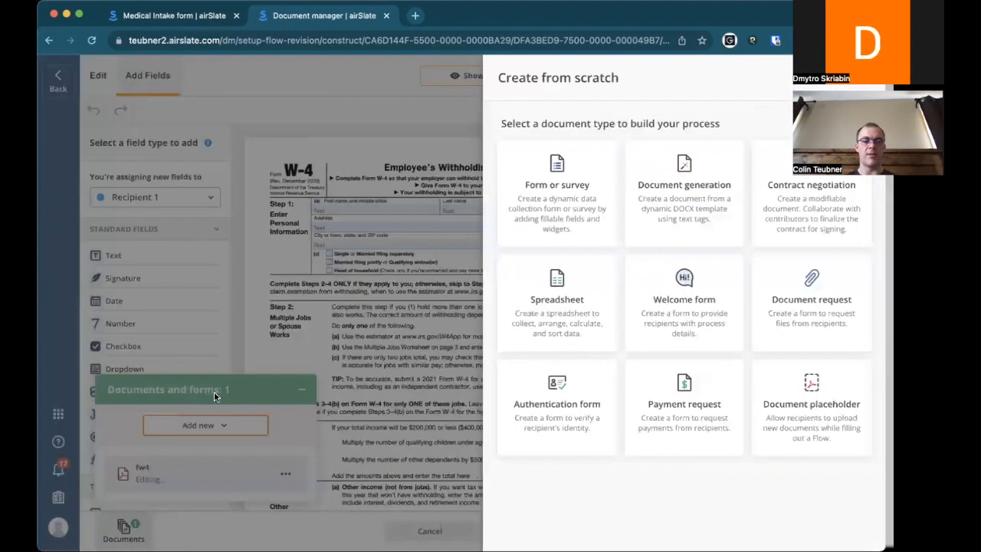
click(560, 186)
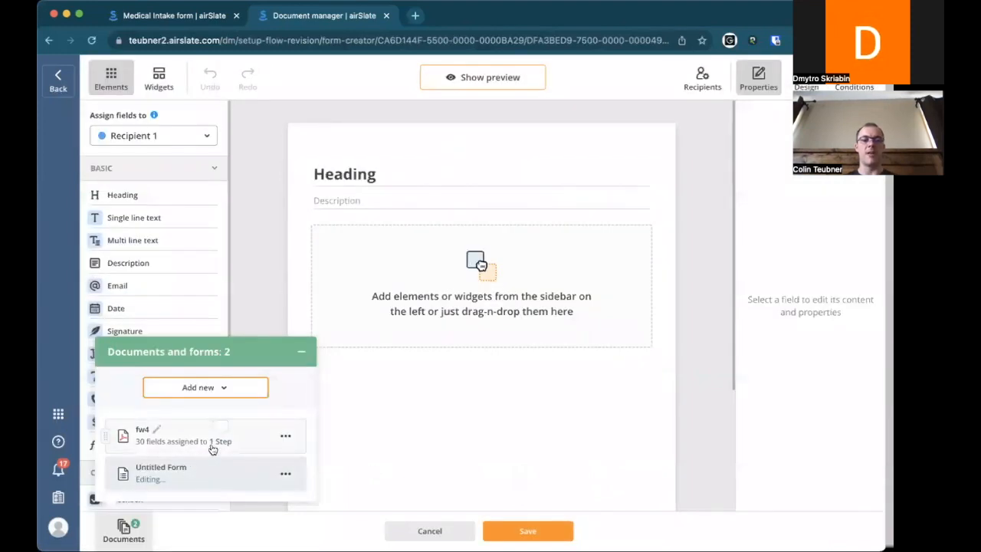
- Move the fw4 document below Untitled Form in the flow's document list and check fw4's available document options
drag(108, 432, 105, 471)
click(285, 473)
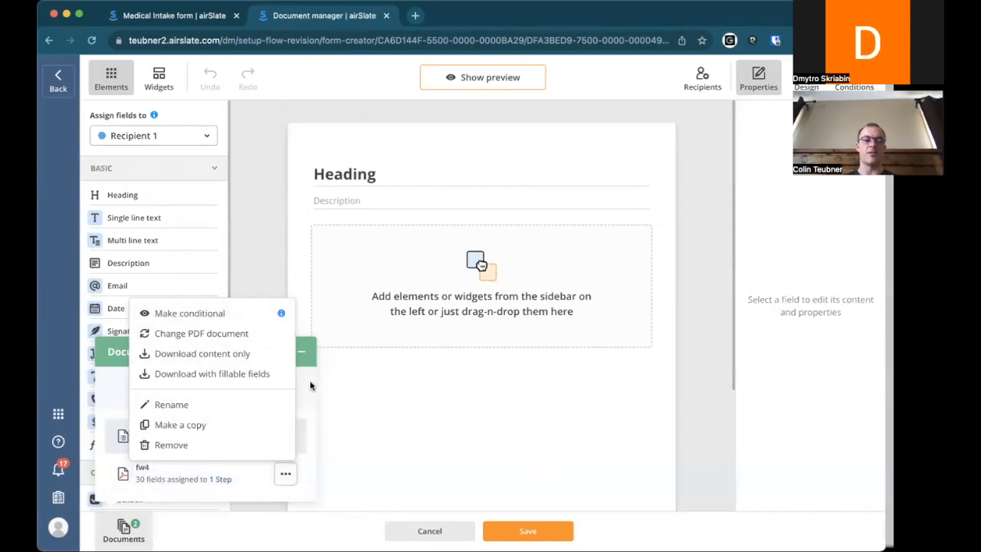
click(353, 392)
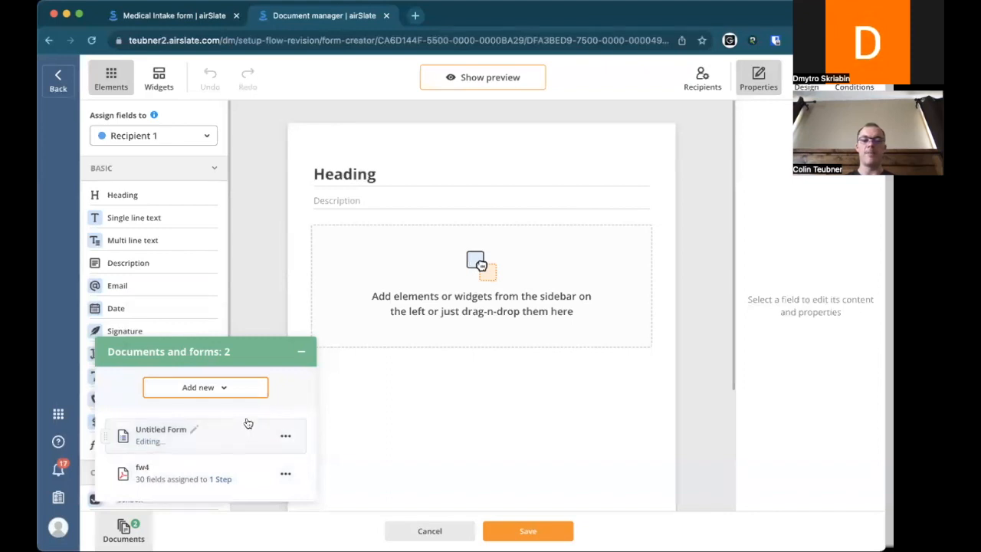
- View the fw4 document in the field editor and return to the flow diagram
click(195, 471)
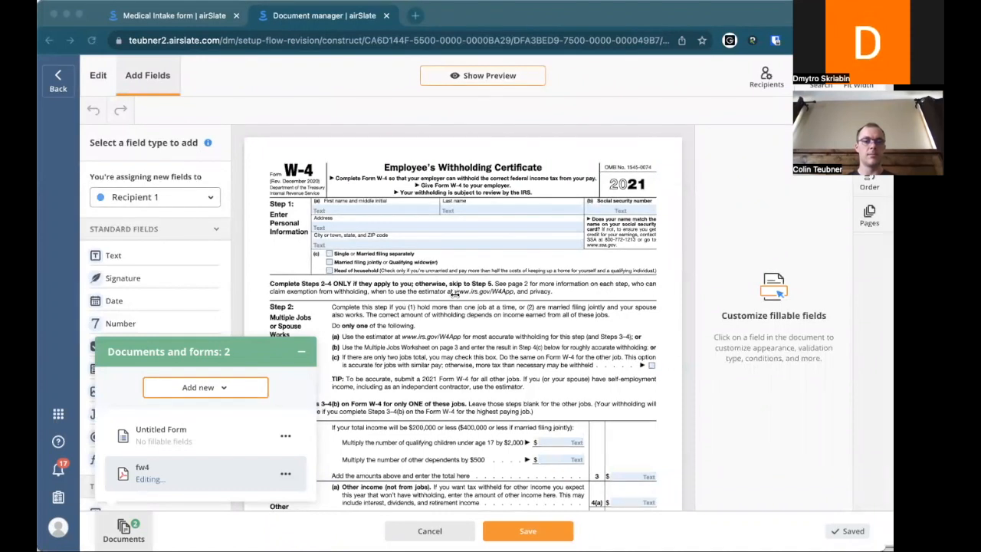
click(607, 151)
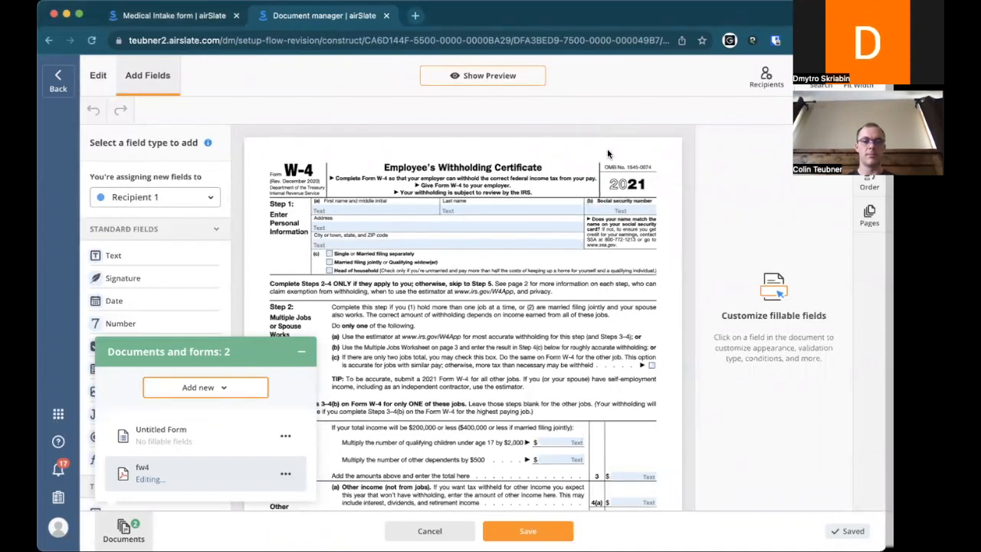
click(430, 530)
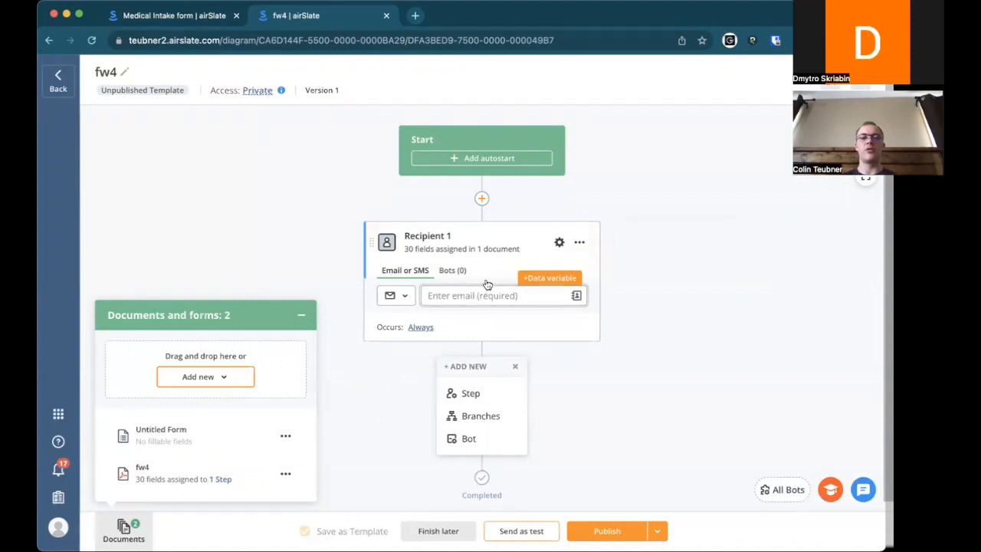
- Install the Pre-fill from Salesforce Records bot in the Recipient 1 step, postponing its configuration
mouse_move(492, 279)
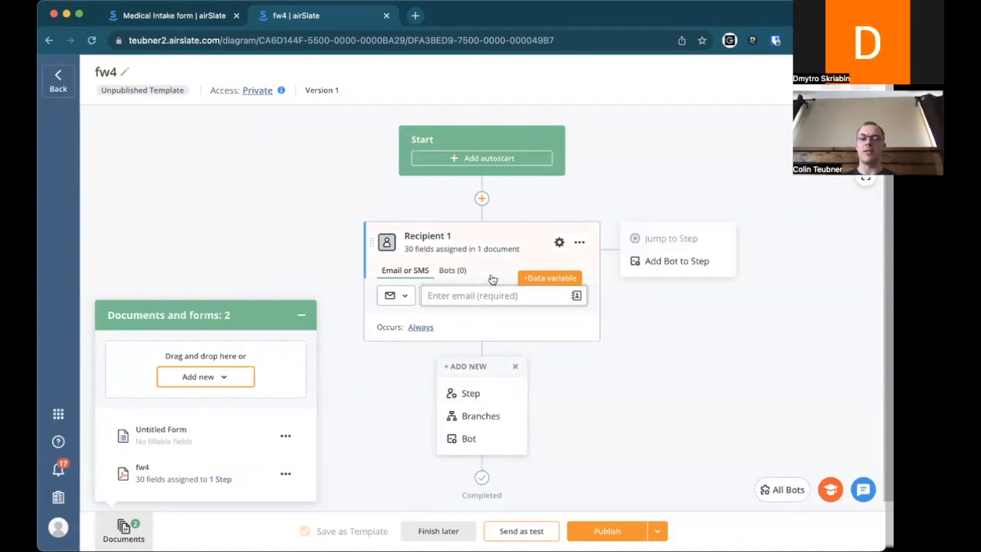
click(454, 273)
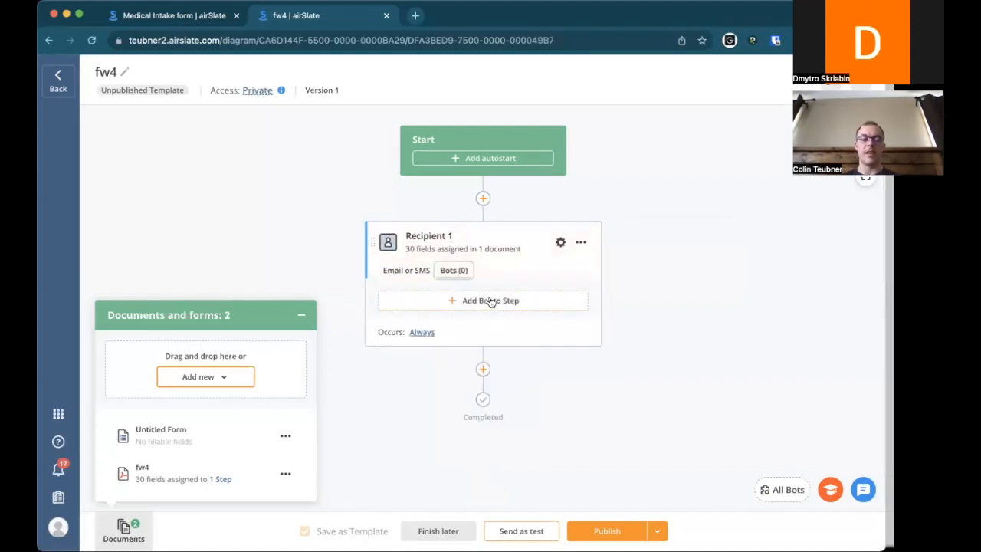
click(483, 369)
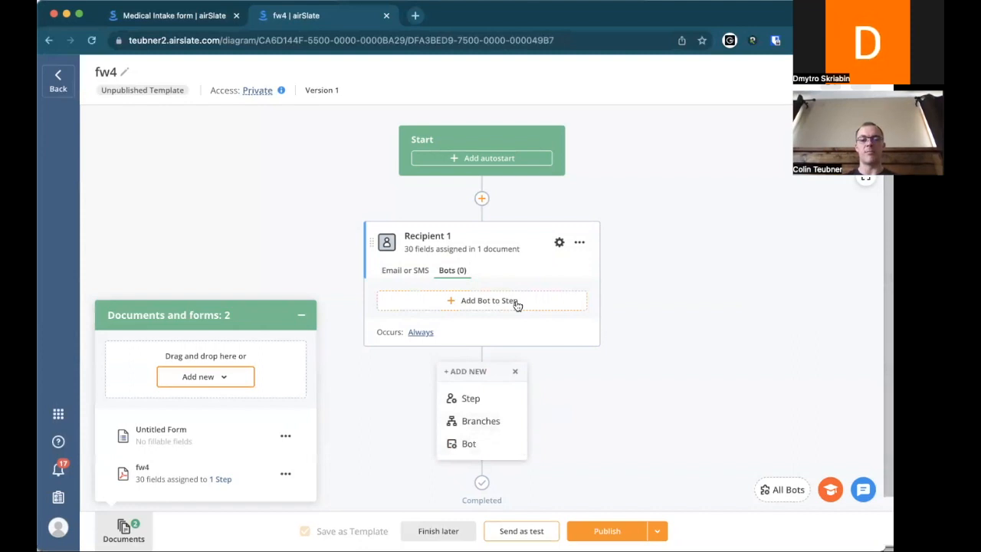
click(463, 306)
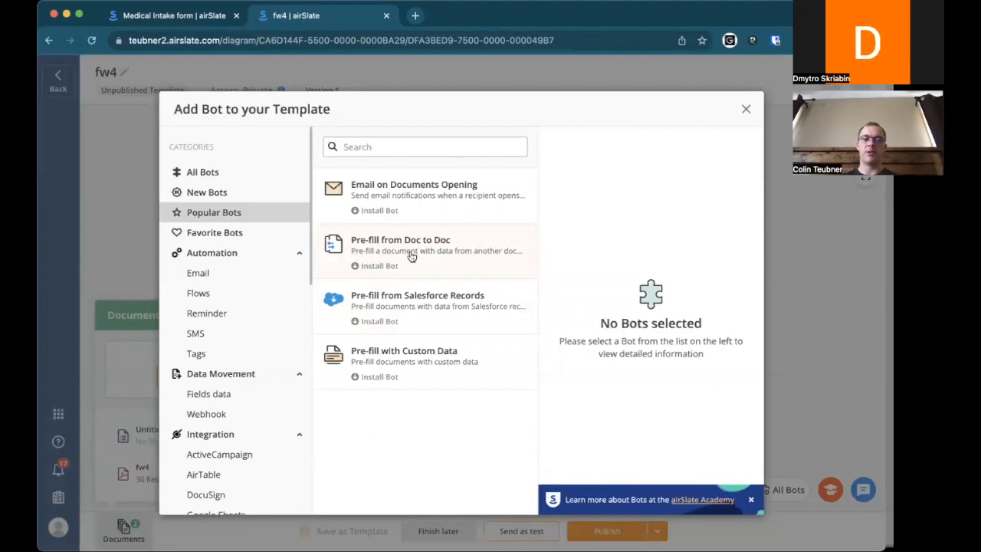
click(414, 318)
click(661, 208)
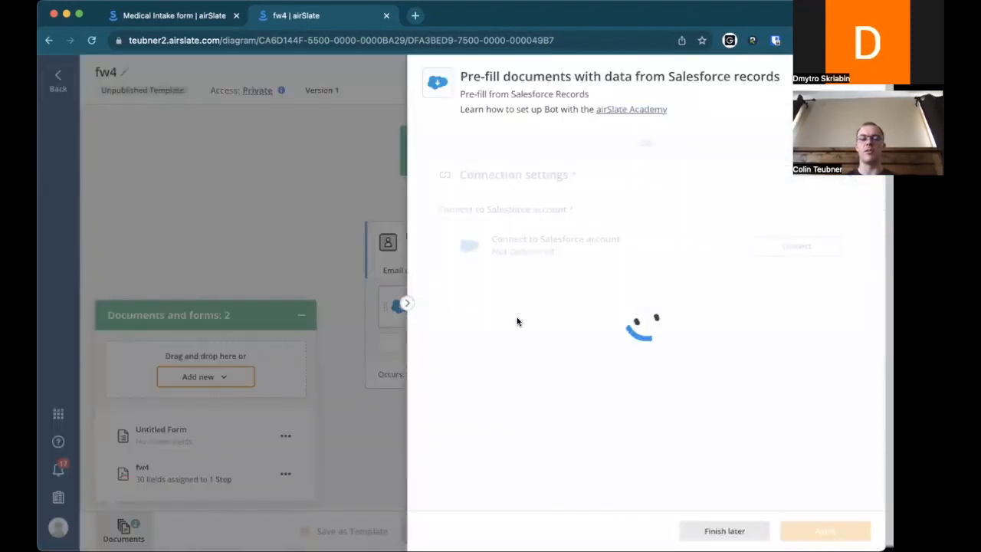
click(703, 529)
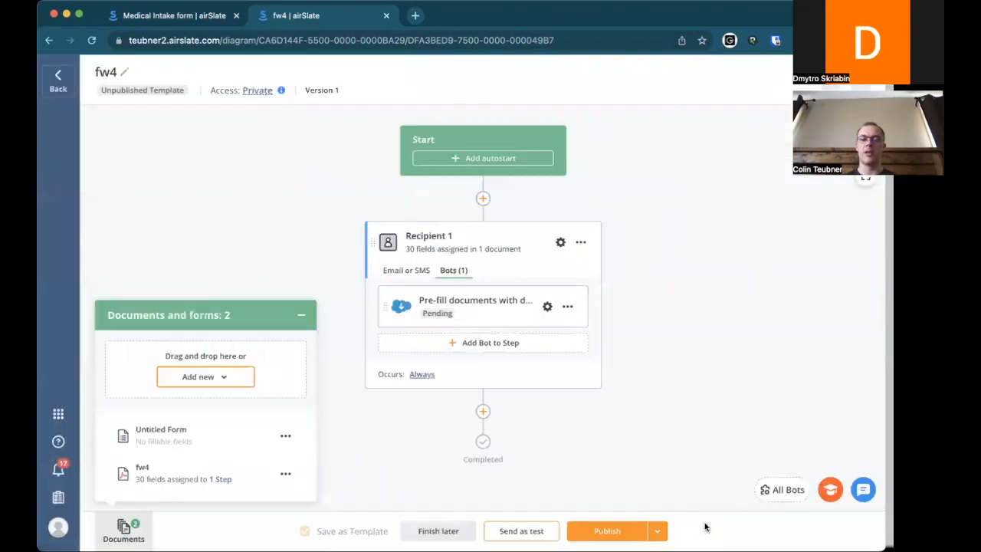
- Install the Save to Google Drive bot after the Recipient 1 step, postponing its configuration
click(483, 412)
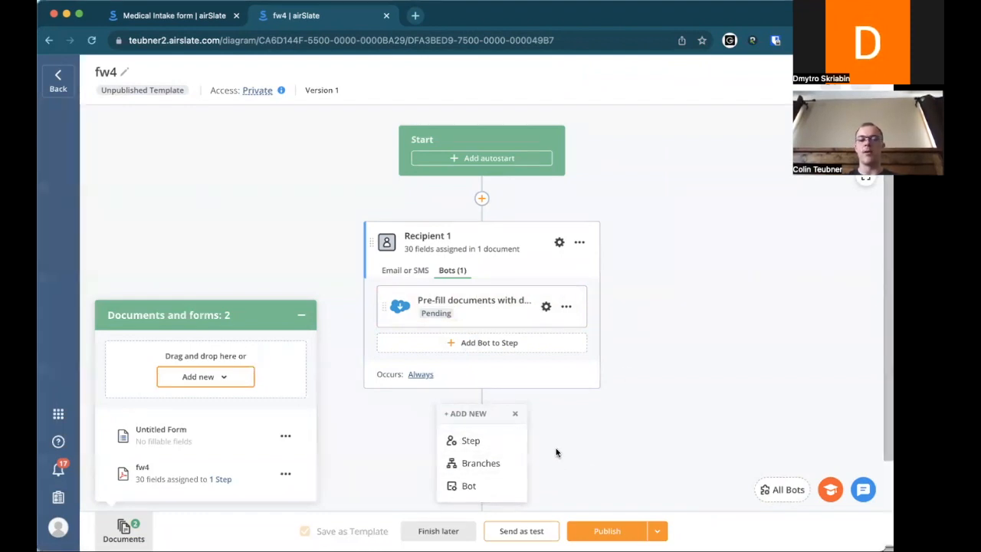
click(468, 486)
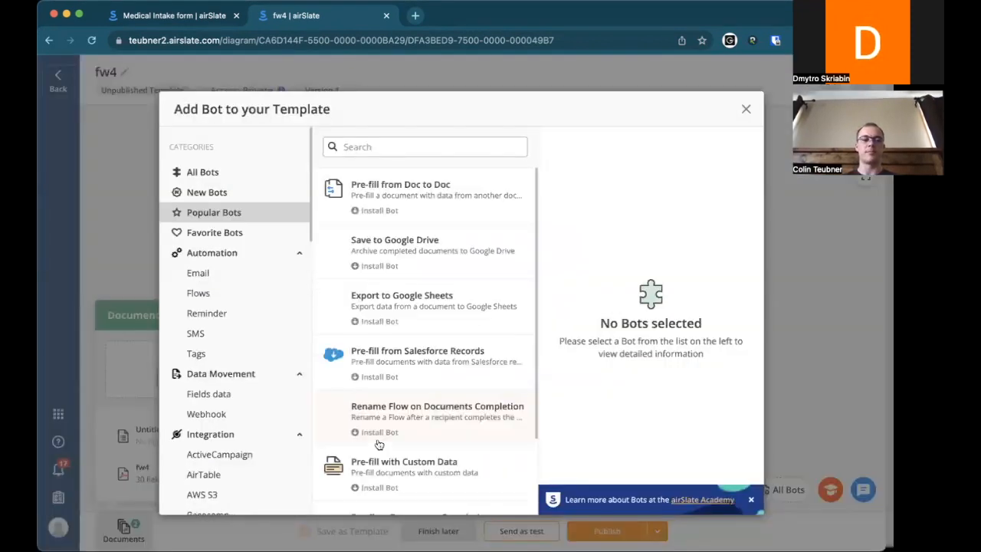
click(421, 266)
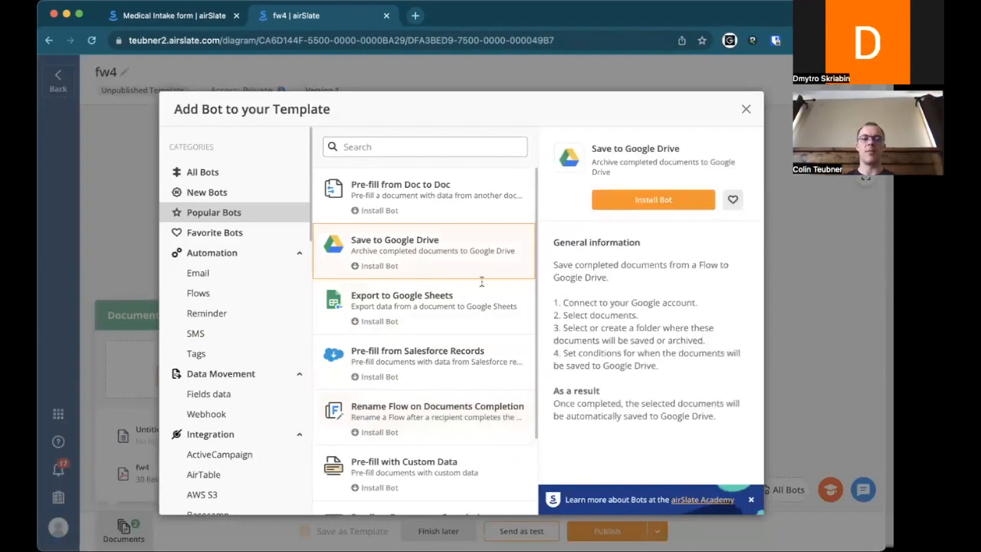
click(682, 201)
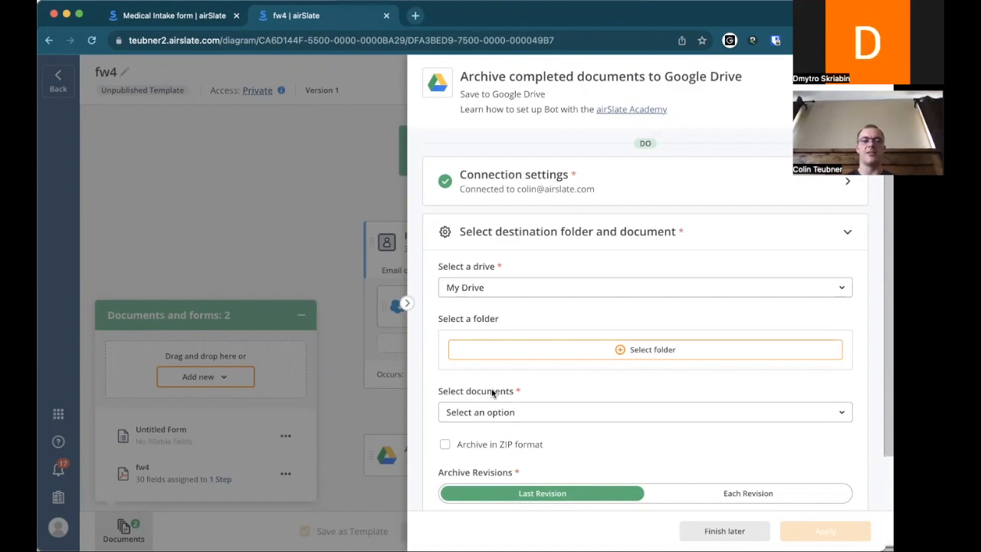
click(713, 530)
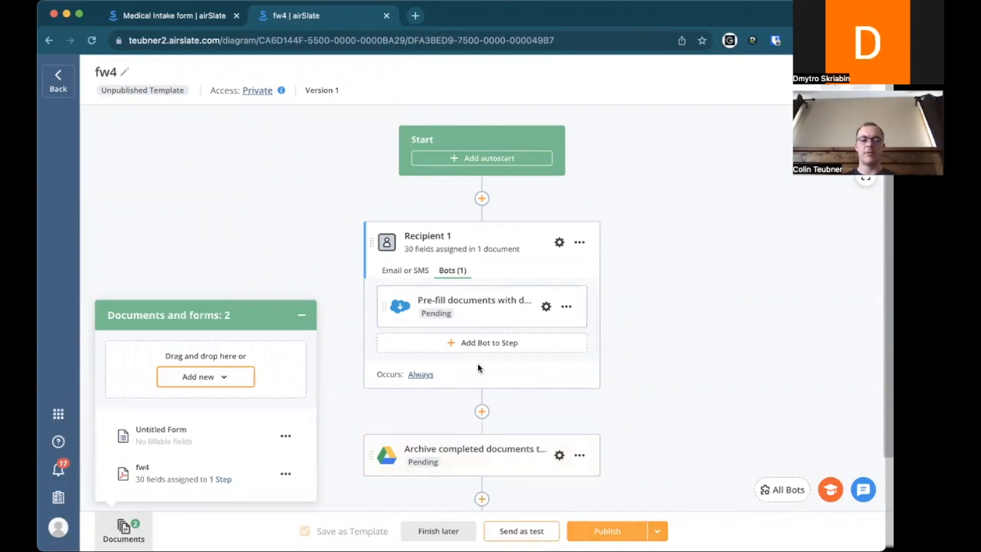
- Close the fw4 flow, open the Medical Intake form template's configuration, and review all of its bots
click(386, 16)
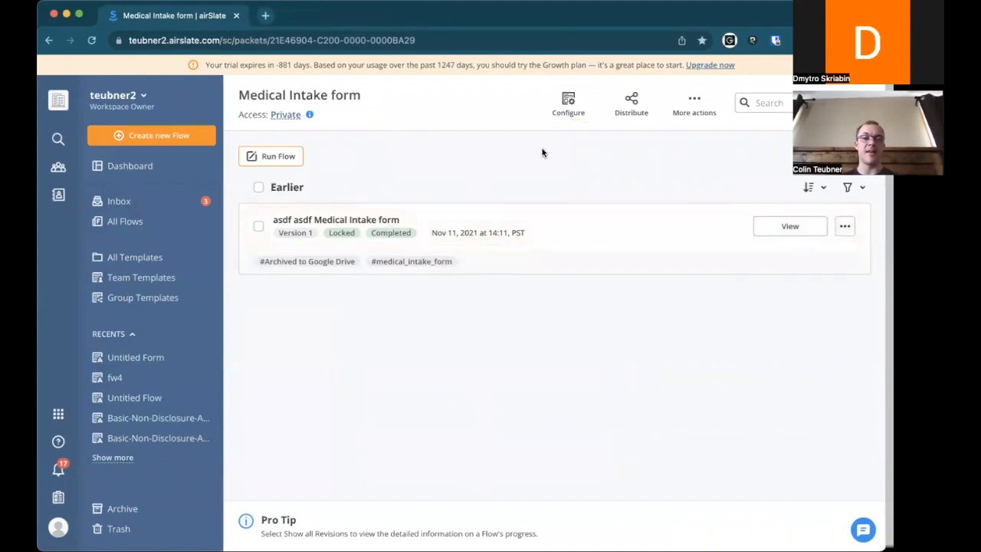
click(570, 119)
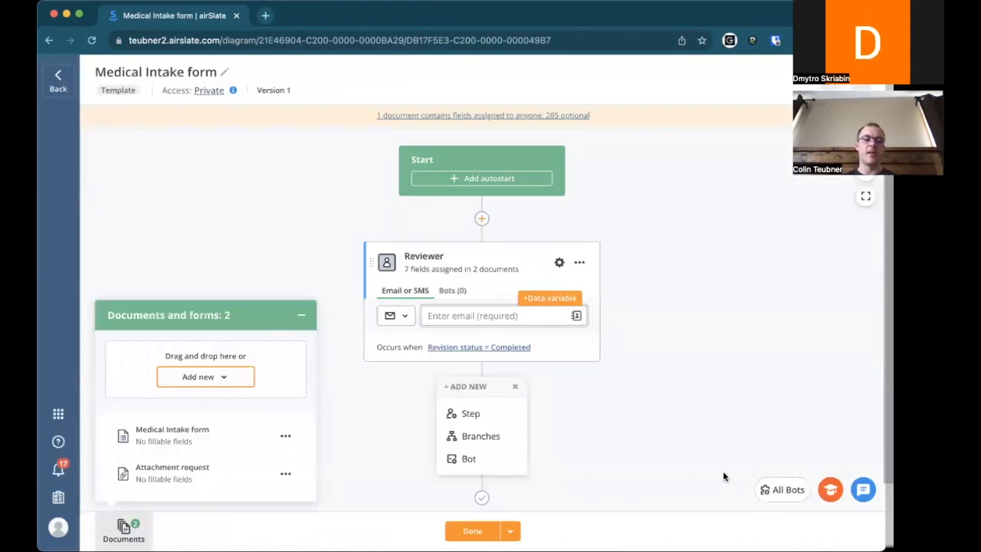
click(790, 491)
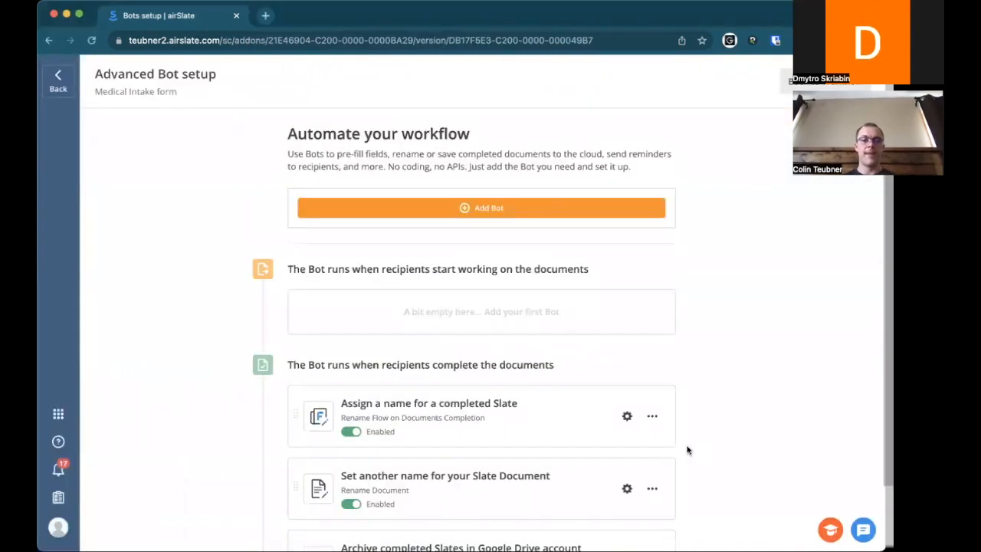
scroll(699, 365, down, 2)
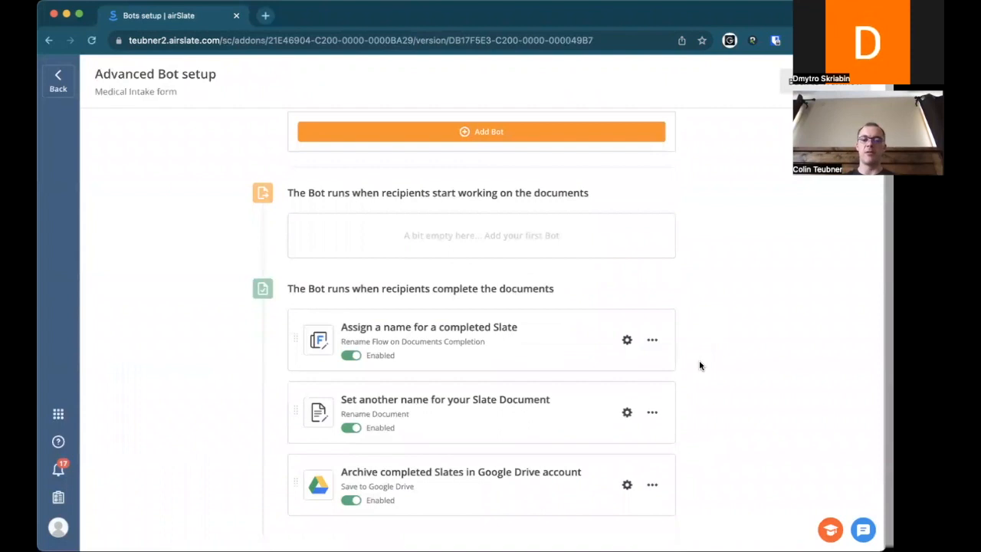
scroll(700, 366, up, 2)
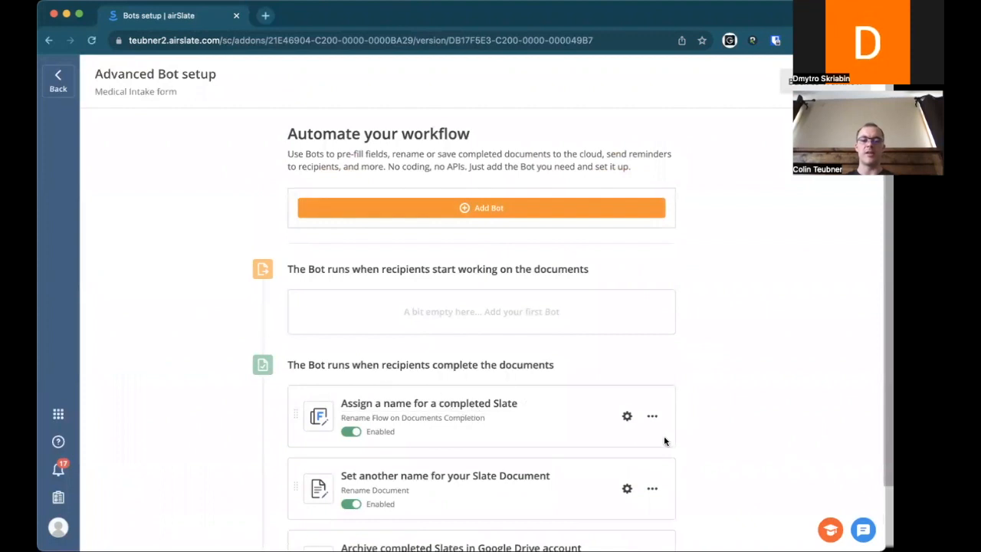
- Review the rename action and run conditions of the "Assign a name for a completed Slate" bot without editing the template
click(626, 418)
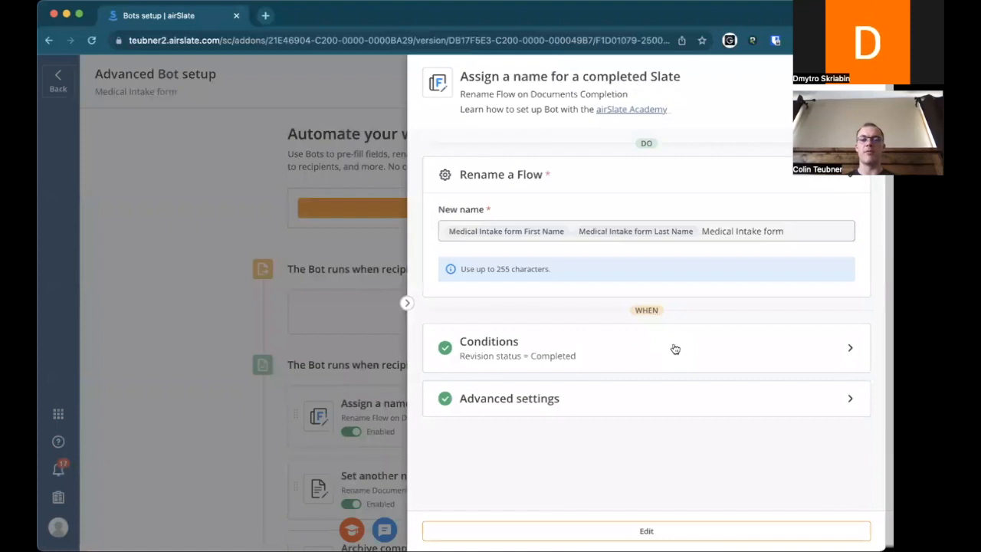
click(569, 349)
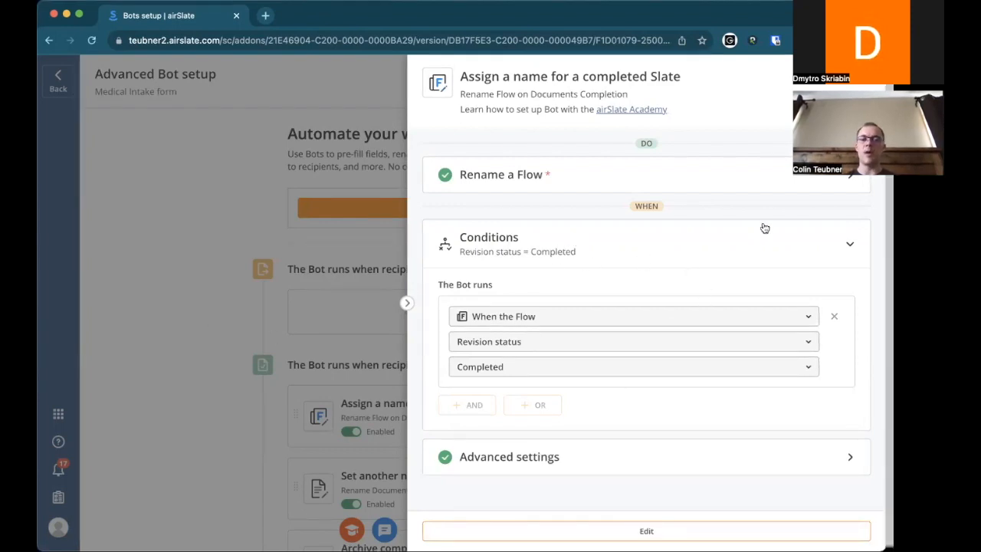
click(408, 302)
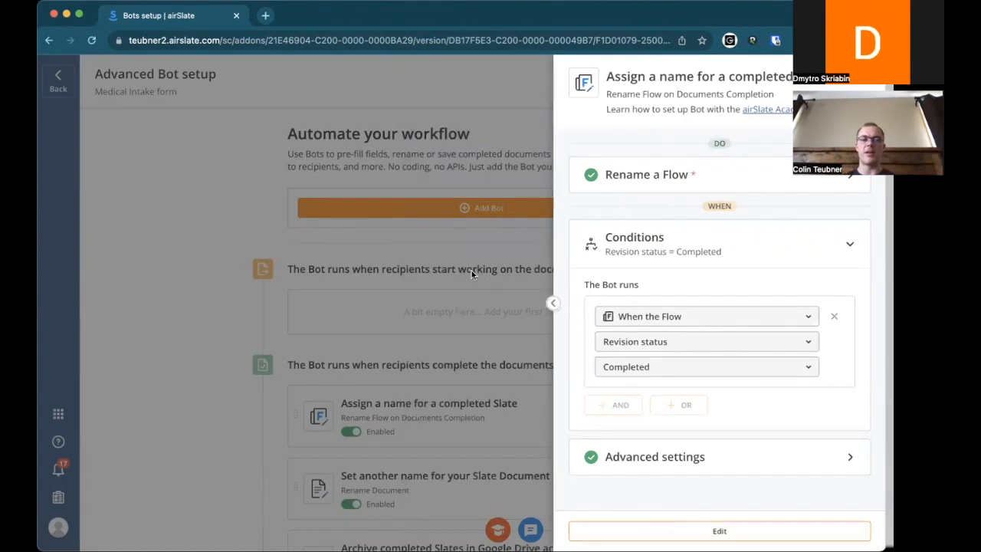
click(696, 531)
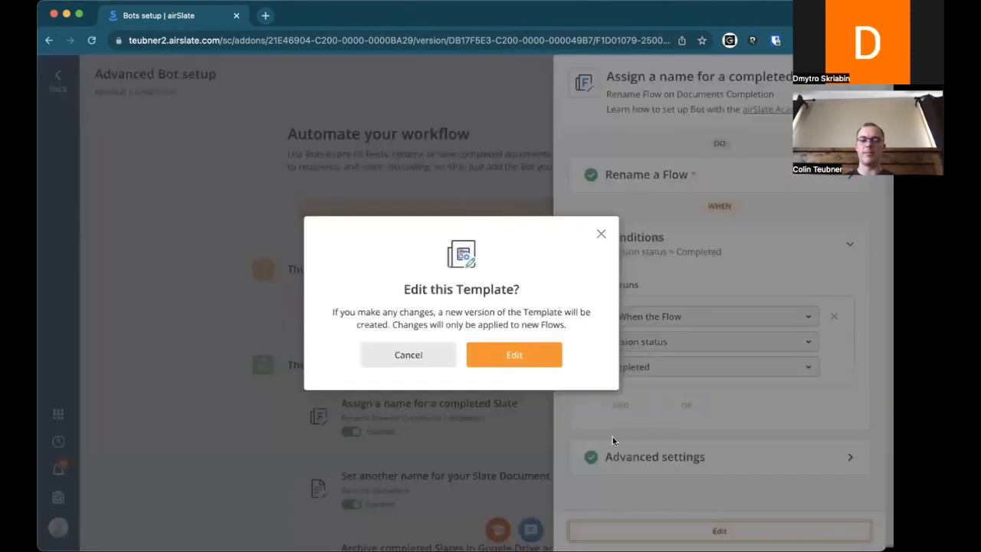
click(421, 357)
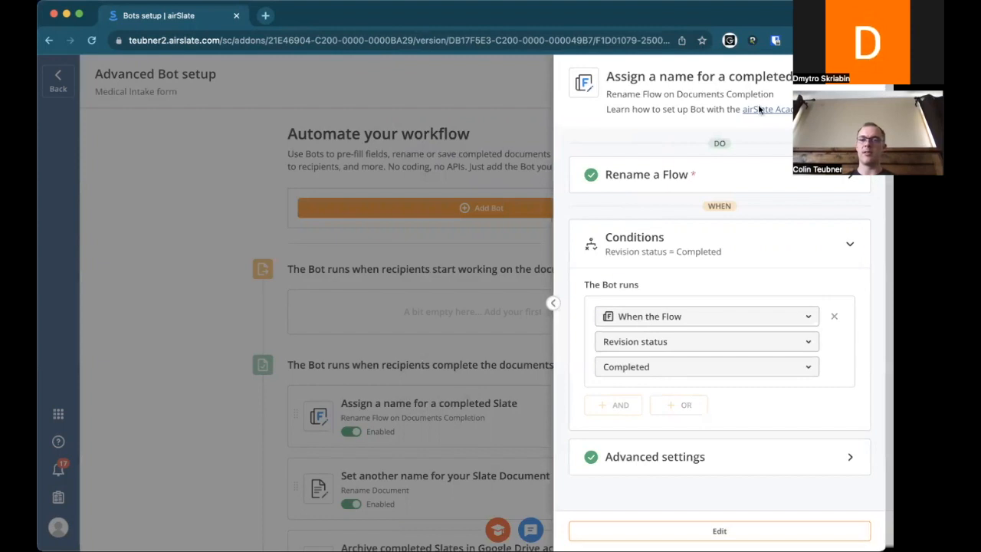
click(861, 78)
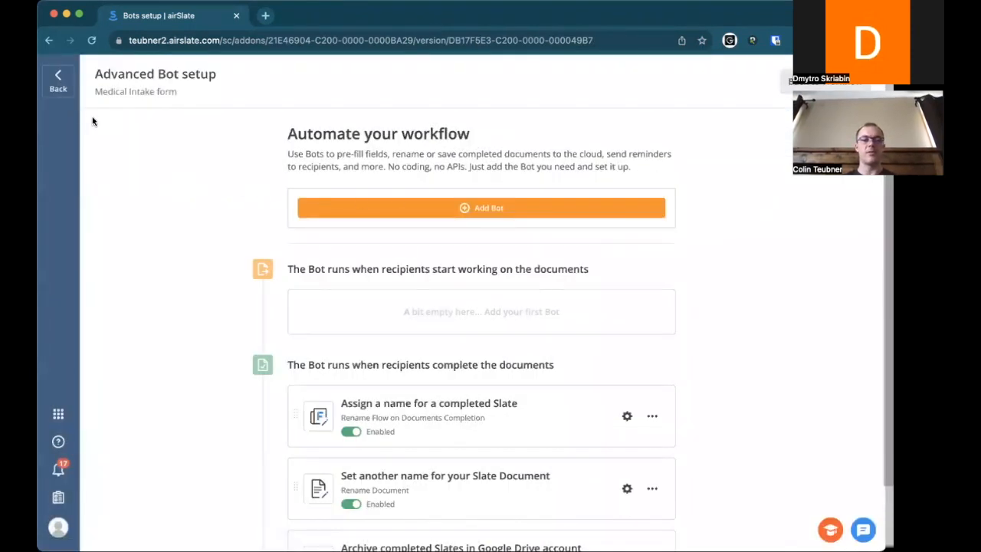
- Return from the bot setup to the Medical Intake form's flow diagram
click(60, 82)
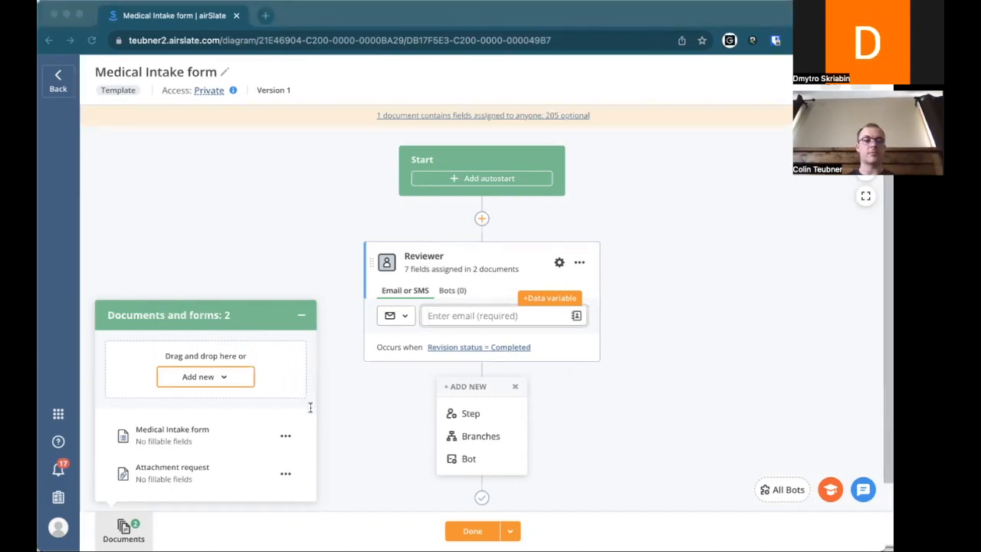
click(671, 342)
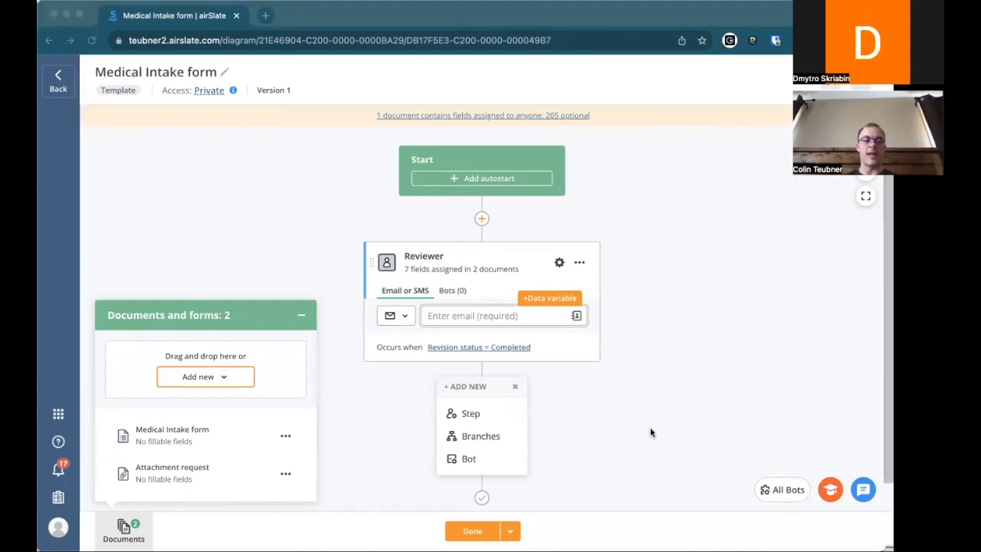
click(651, 432)
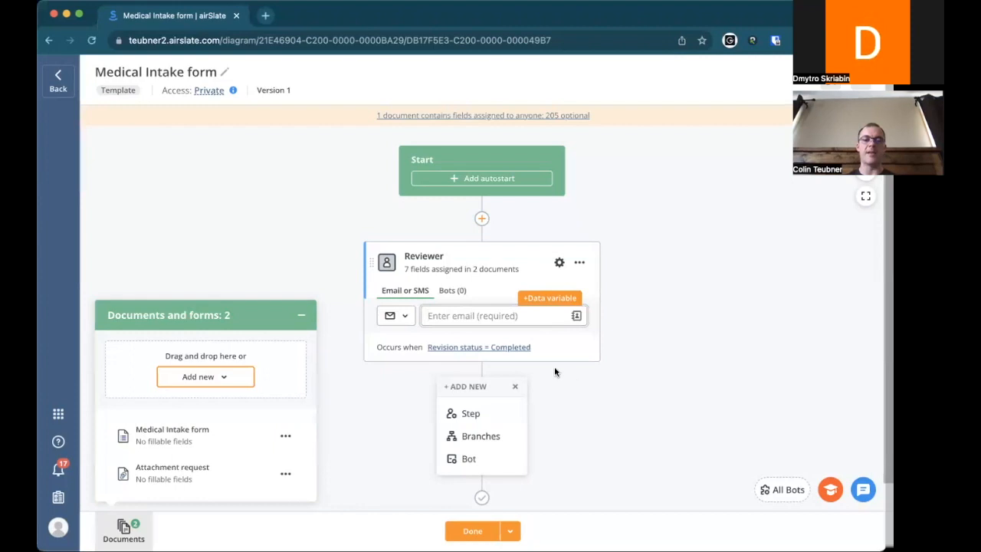
- Start adding a bot to the Reviewer step and create a new editable version of the Medical Intake form template
click(453, 291)
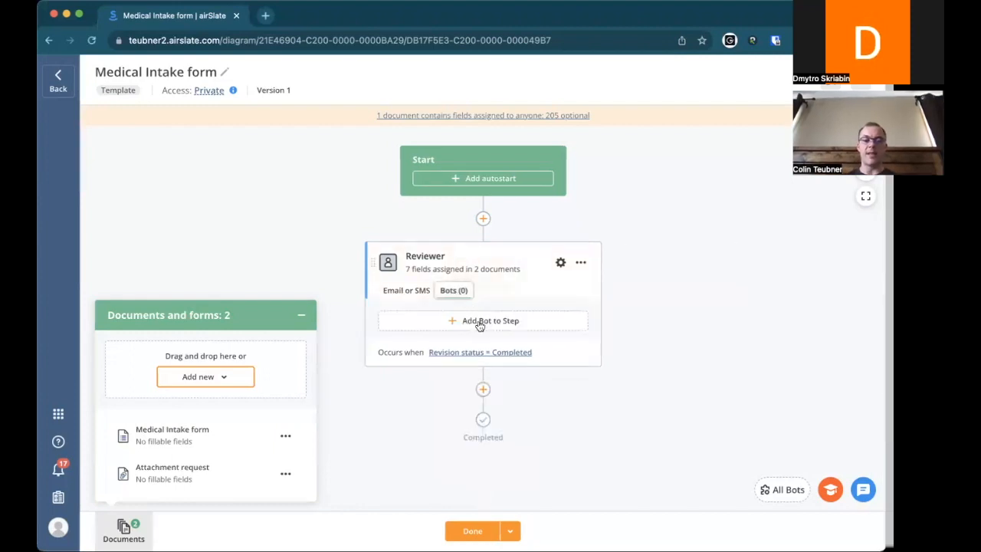
click(483, 391)
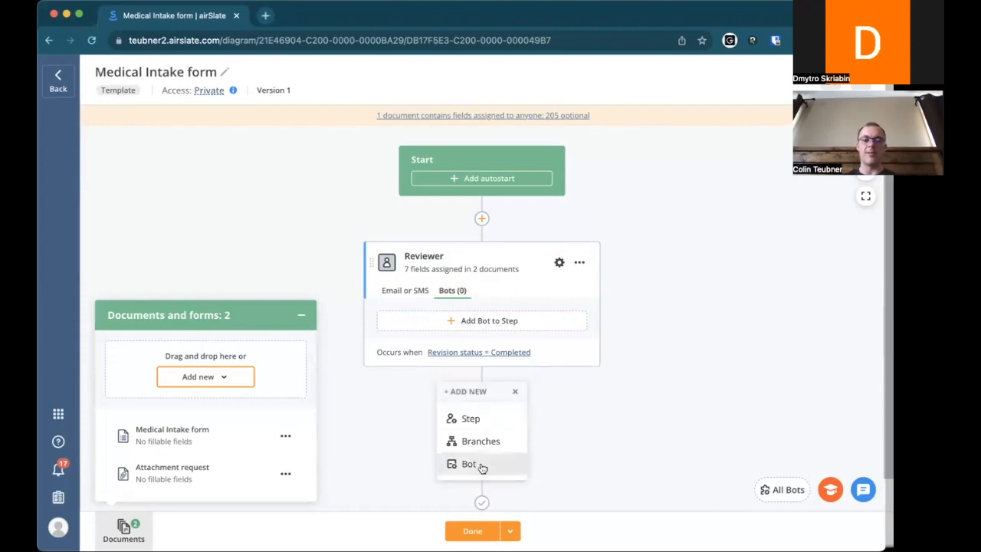
click(493, 325)
click(515, 358)
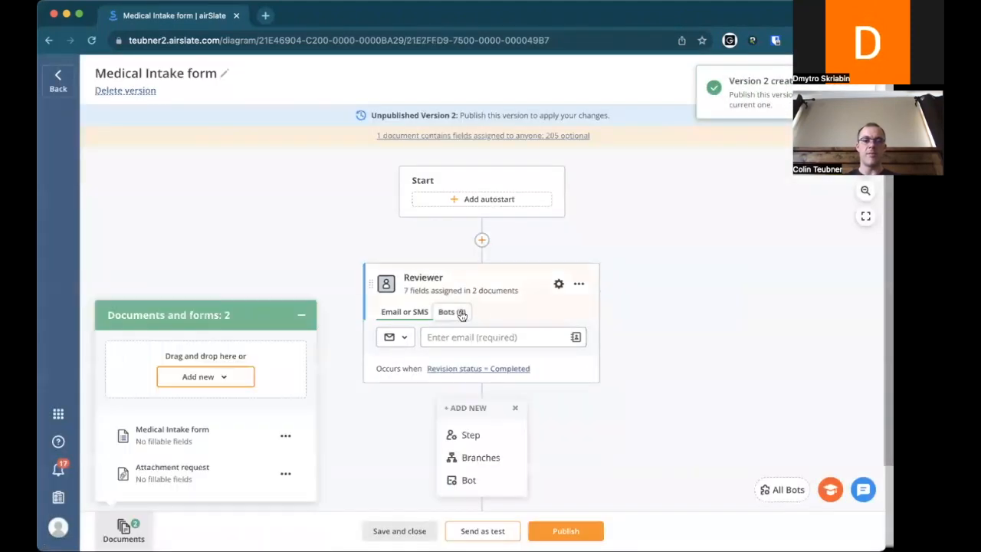
- Browse the bot categories and integrations available inside the Reviewer step, closing the bot library without installing any
click(462, 316)
click(501, 343)
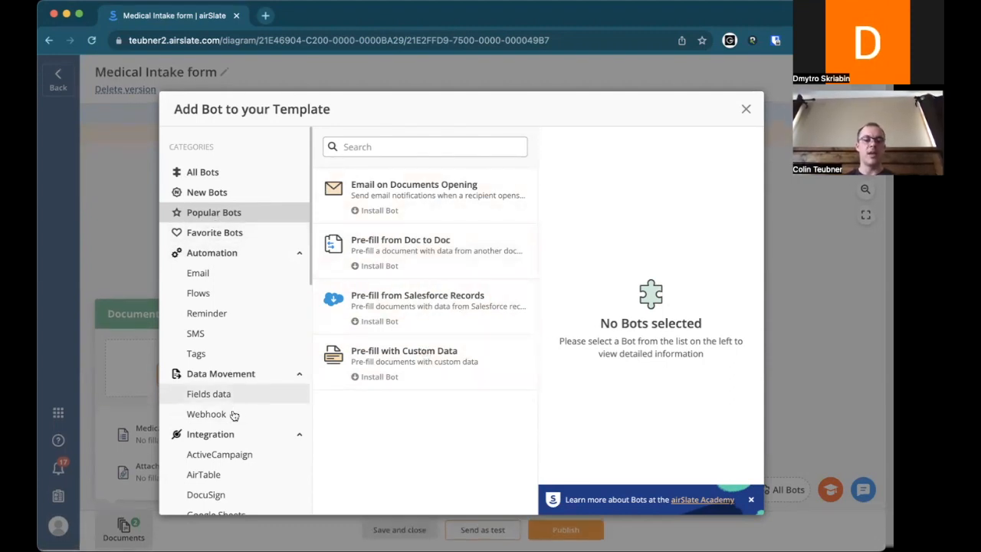
scroll(218, 380, down, 8)
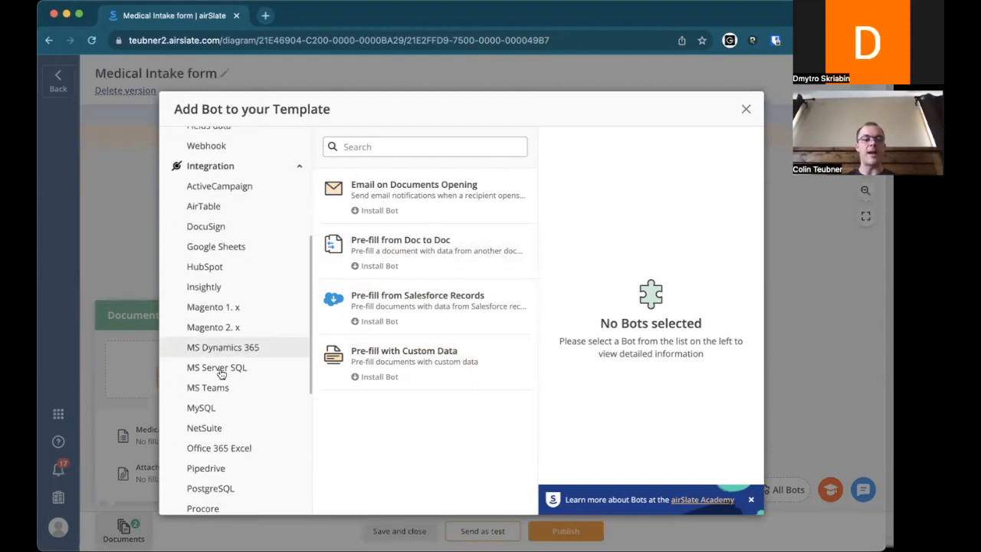
scroll(220, 374, up, 4)
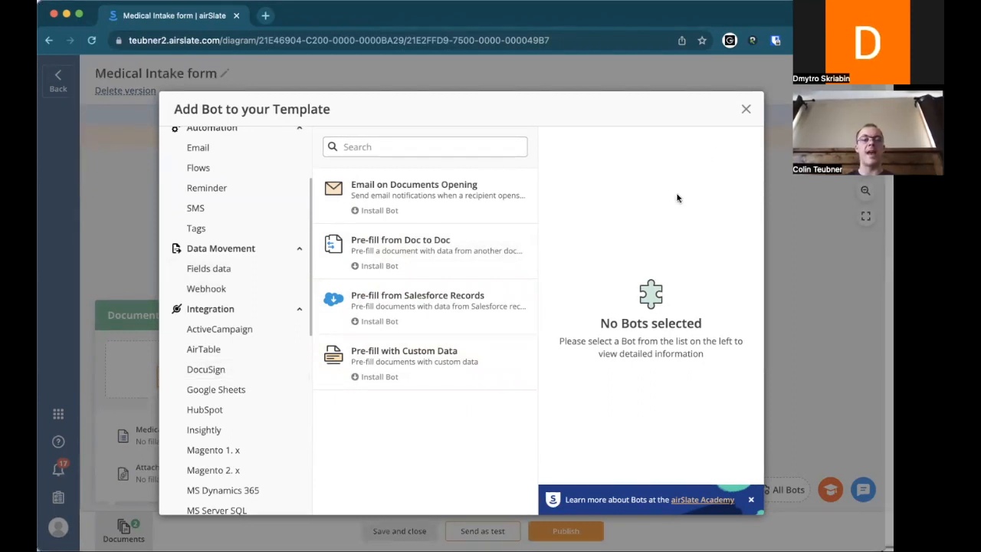
click(746, 109)
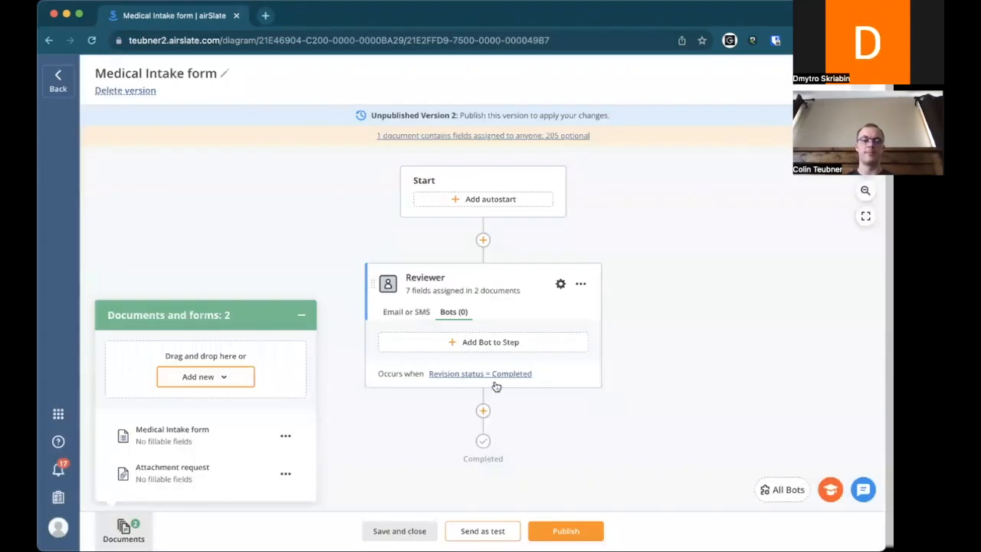
- Install the Pre-fill from Doc to Doc bot in the flow after the Reviewer step, postponing its configuration
click(483, 408)
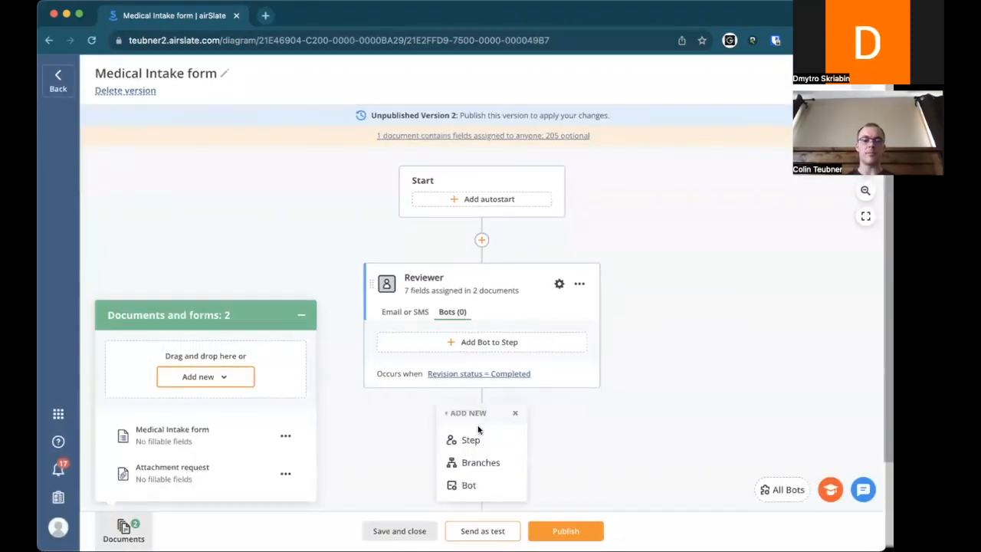
click(469, 486)
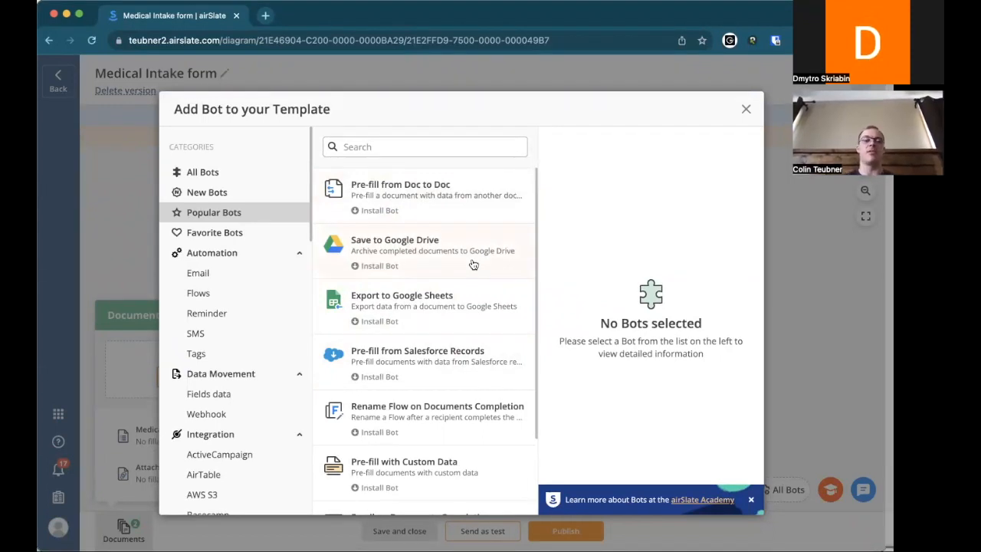
click(454, 205)
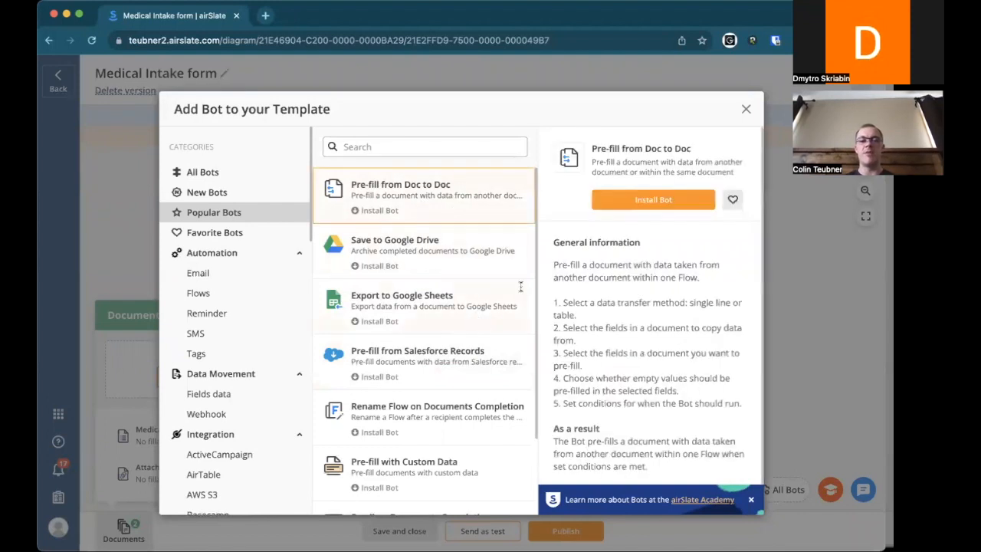
click(638, 200)
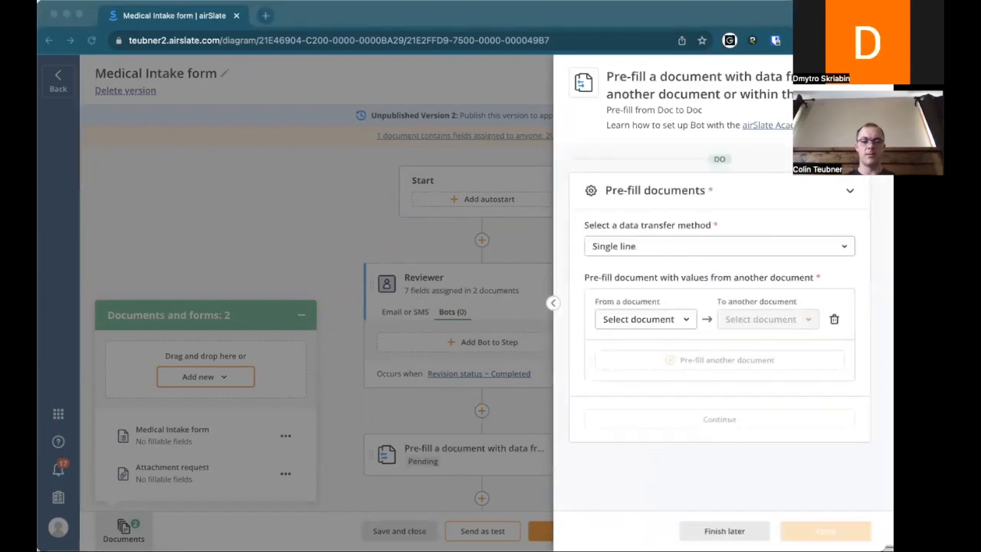
click(707, 532)
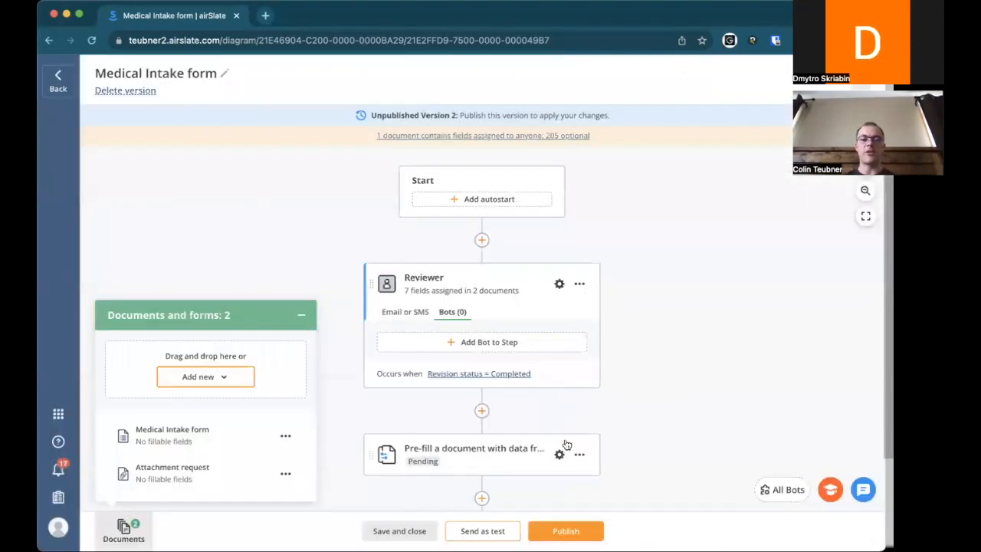
- Install the Save to Google Drive bot in the flow after the Pre-fill from Doc to Doc bot, postponing its configuration
click(482, 438)
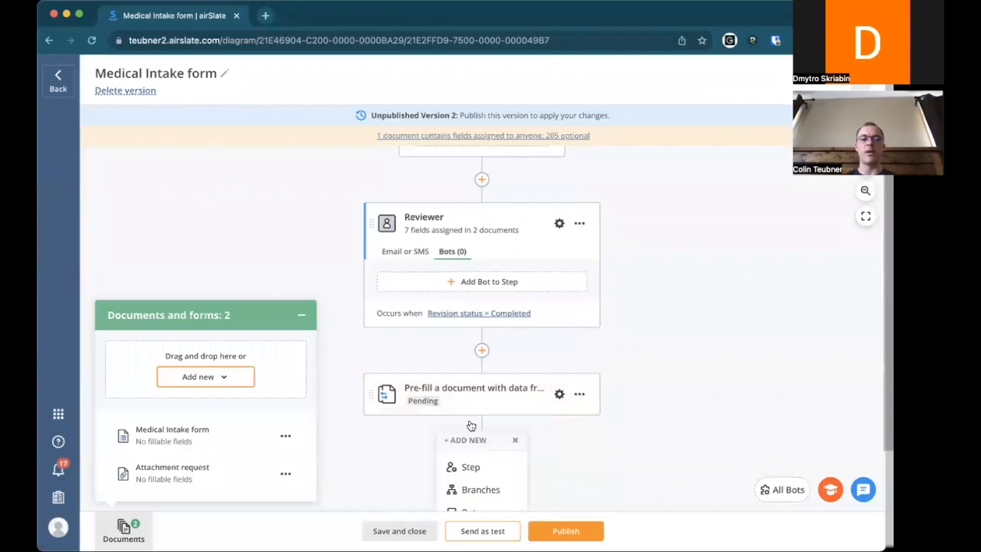
click(482, 507)
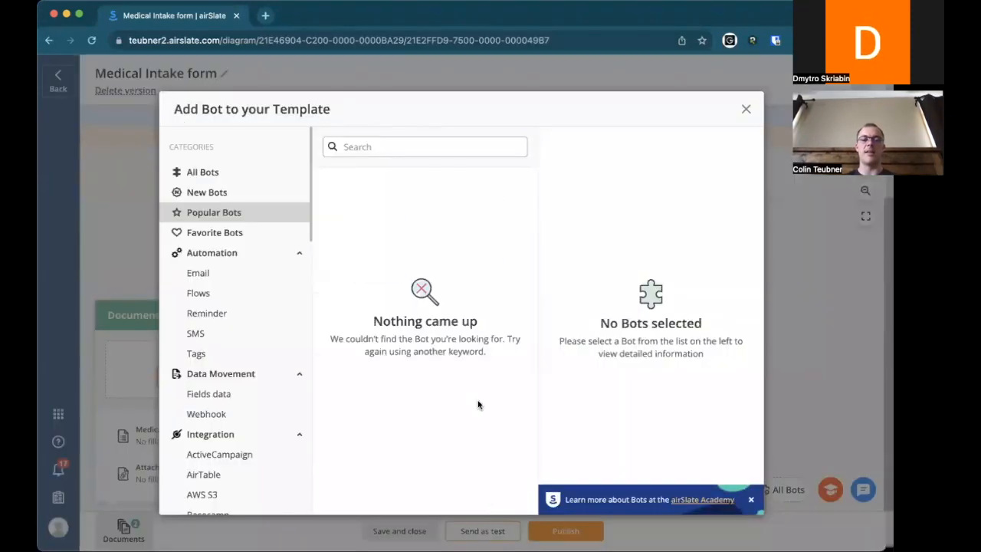
click(460, 254)
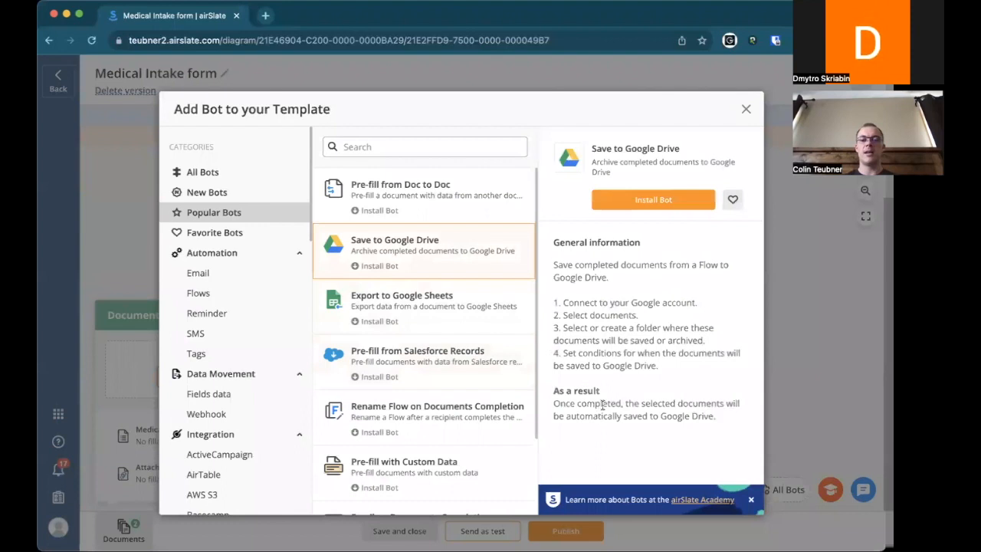
click(651, 198)
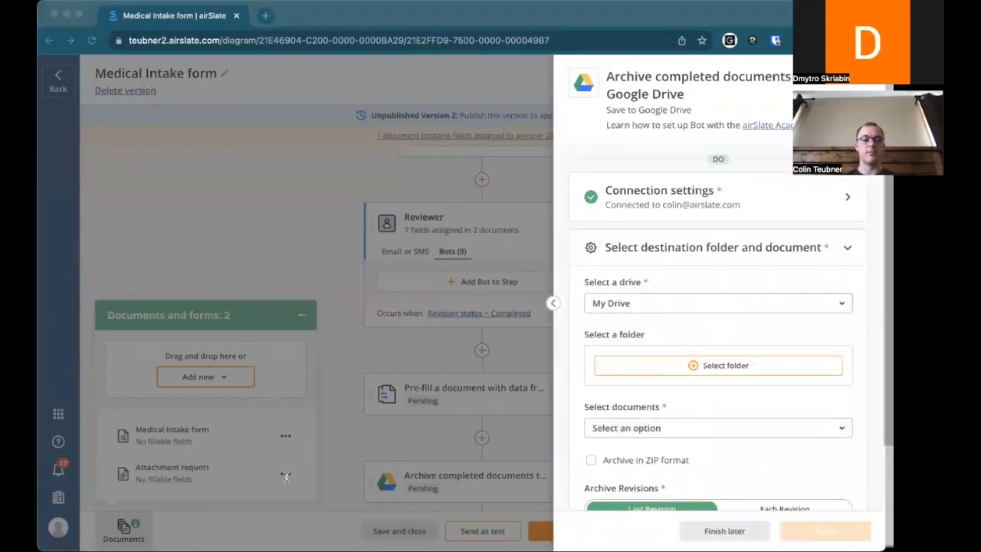
click(713, 530)
scroll(623, 400, down, 2)
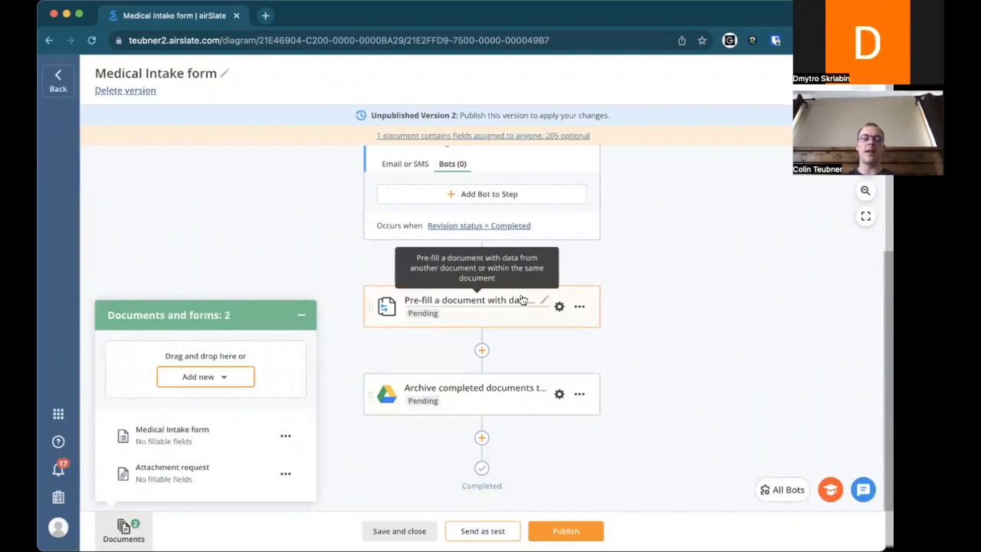
scroll(511, 227, up, 1)
scroll(512, 227, down, 1)
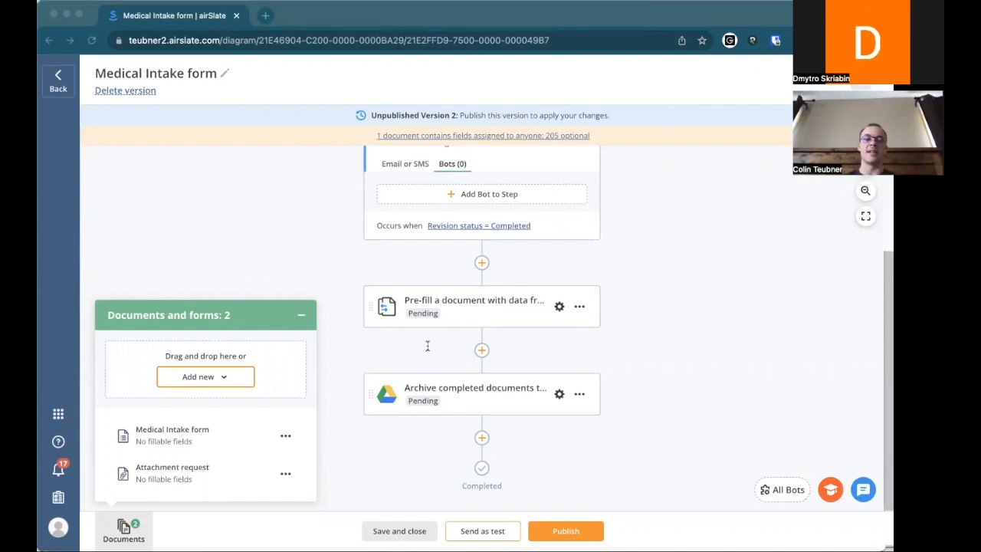
click(654, 398)
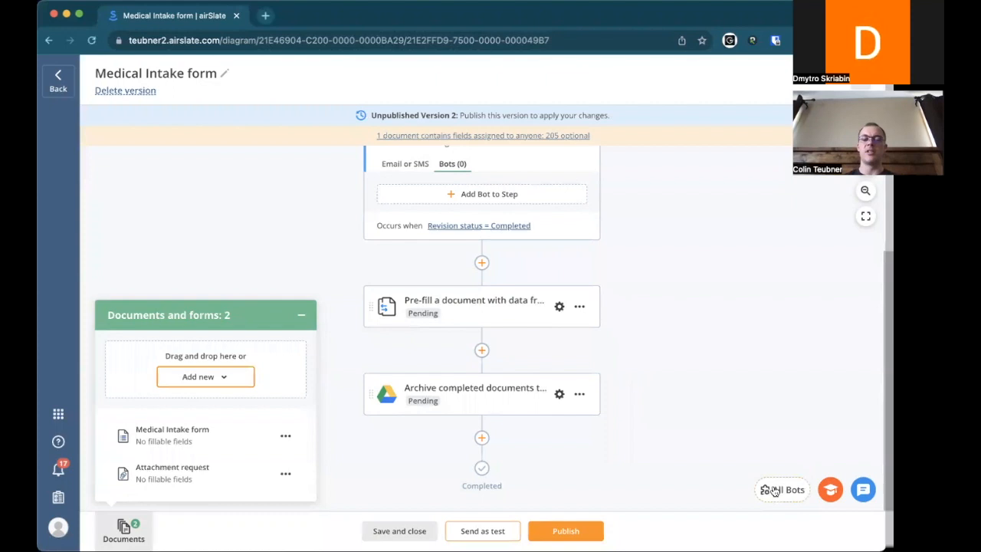
click(708, 455)
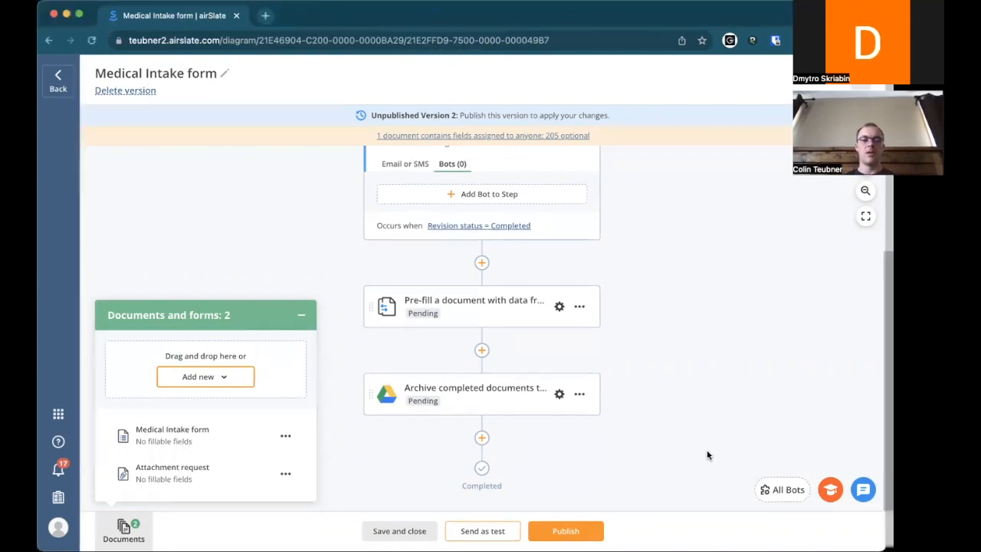
- View the settings of the Pre-fill from Doc to Doc bot in the flow diagram and close them without edits
click(507, 301)
click(502, 309)
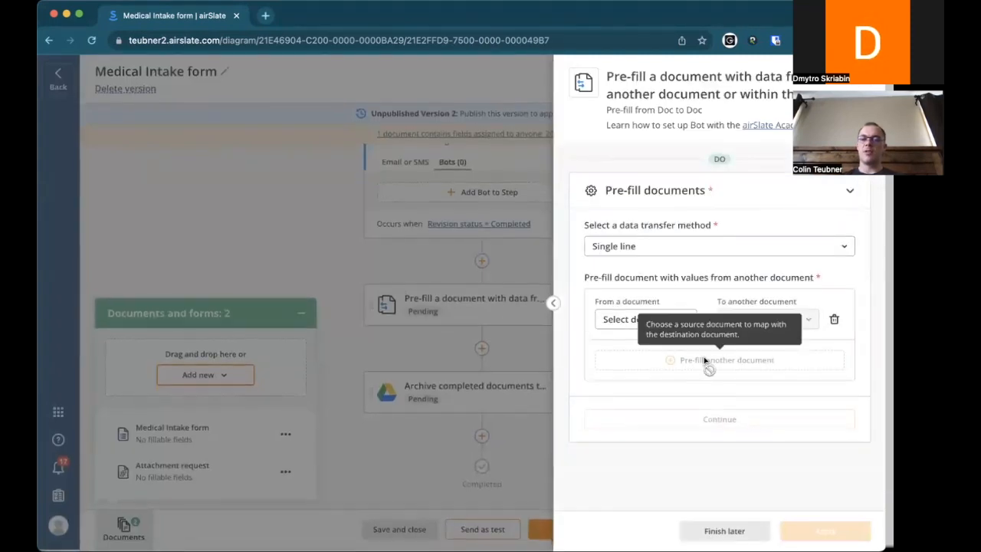
click(860, 77)
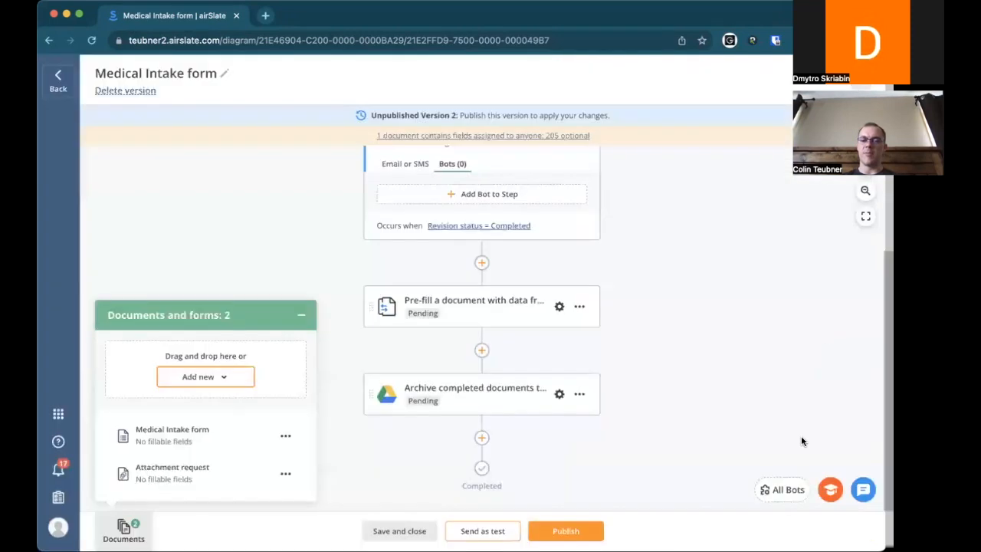
- Review the template's complete bot list, checking when each bot runs and the flow icon on the pending pre-fill bot
click(790, 490)
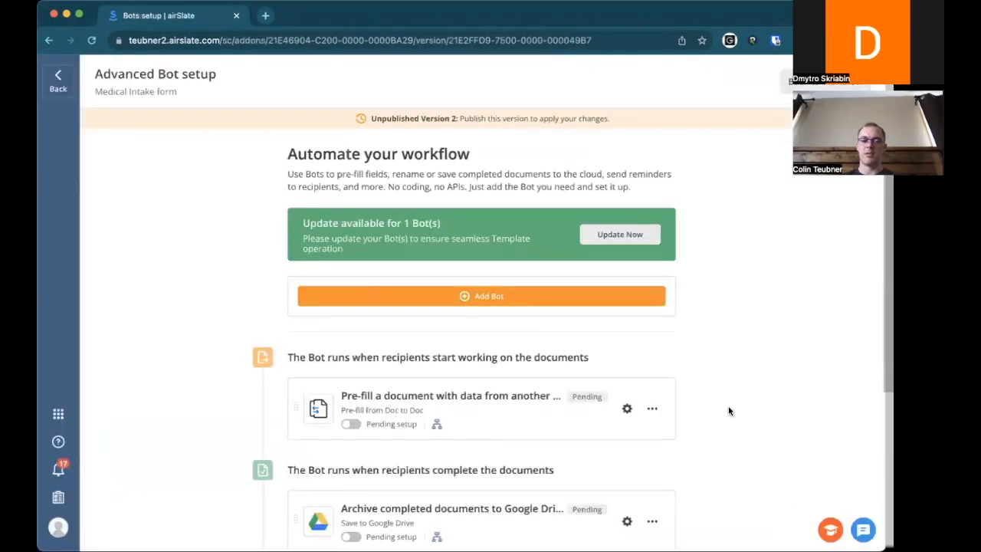
scroll(729, 409, down, 3)
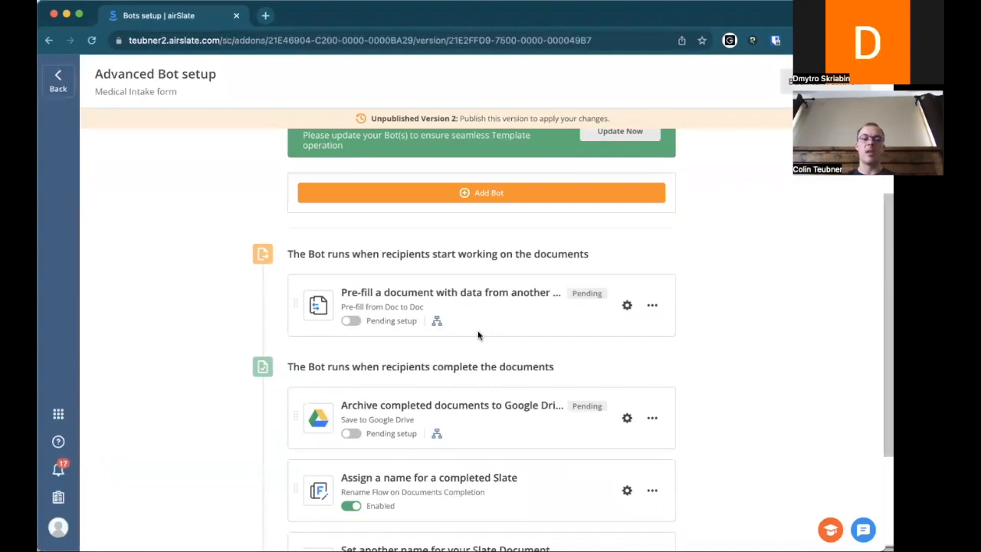
scroll(576, 334, up, 1)
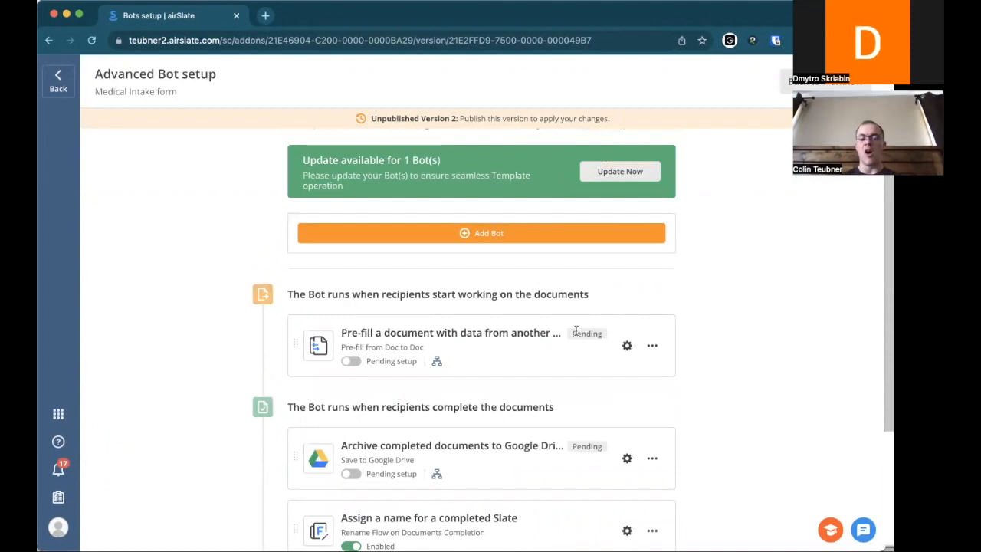
scroll(576, 331, down, 2)
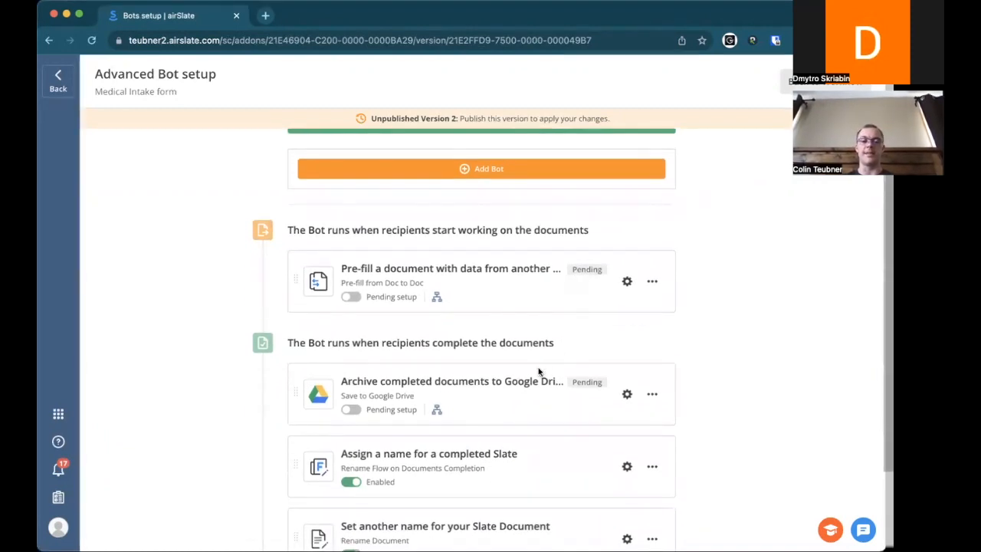
mouse_move(437, 299)
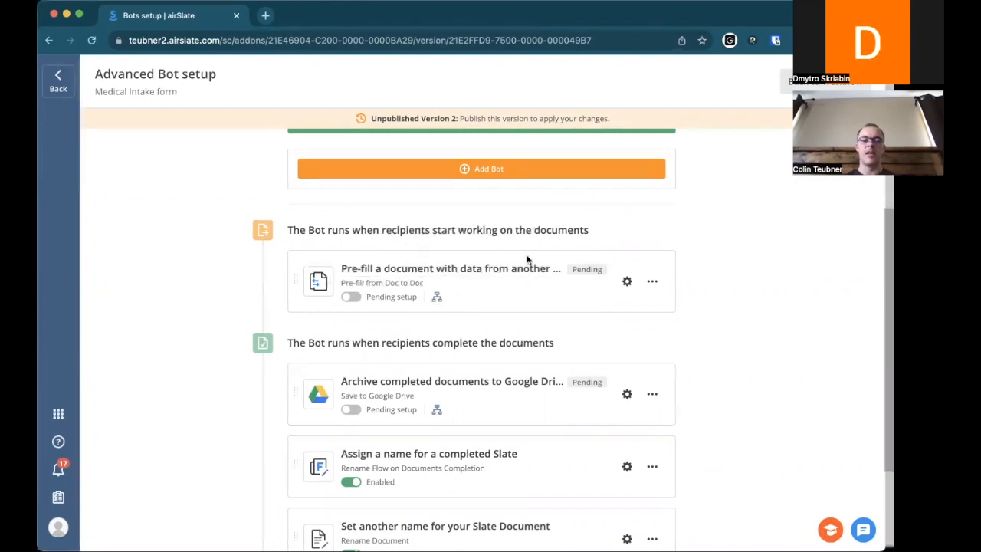
scroll(495, 253, up, 3)
- Return to the flow diagram and install the Pre-fill from Doc to Doc bot inside the Reviewer step, postponing its configuration
click(67, 82)
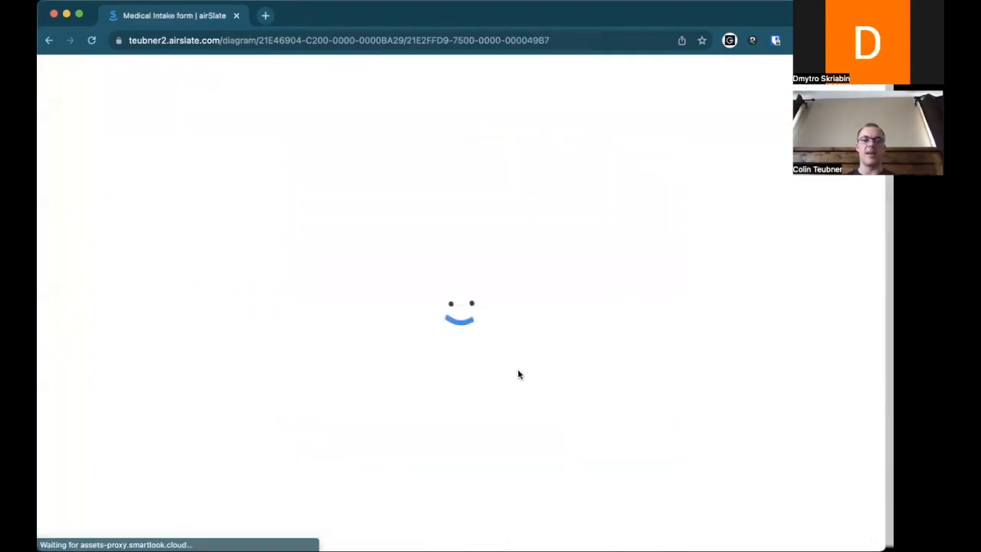
click(453, 313)
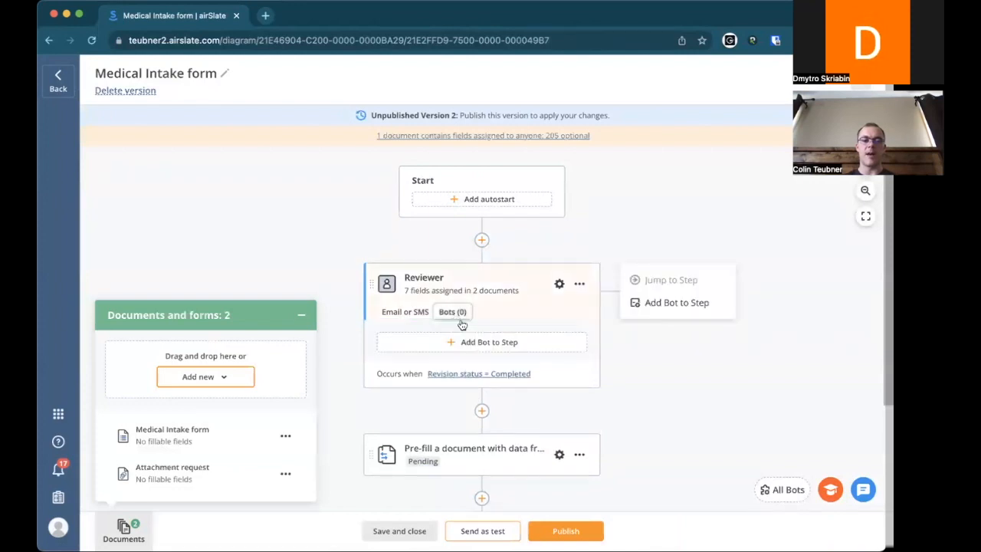
click(472, 346)
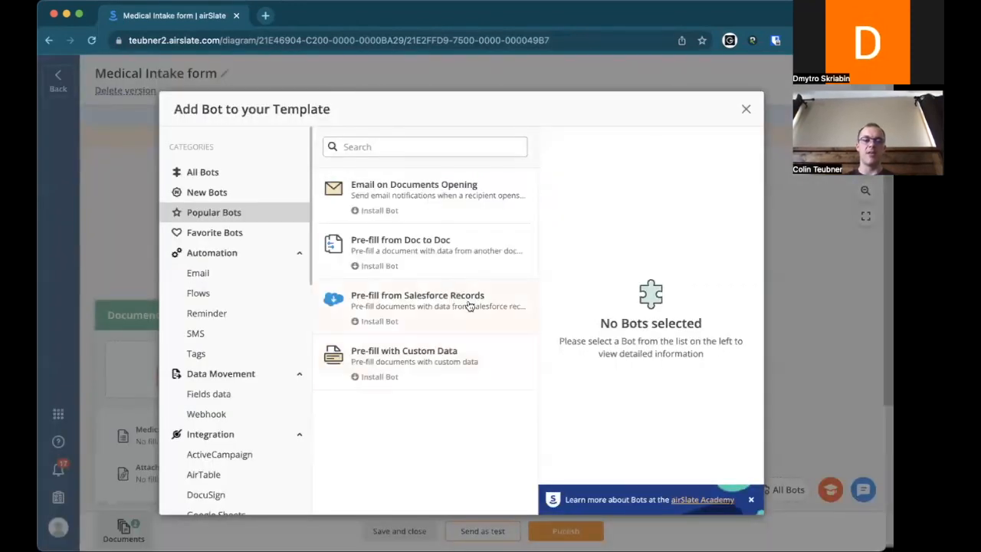
click(441, 268)
click(650, 200)
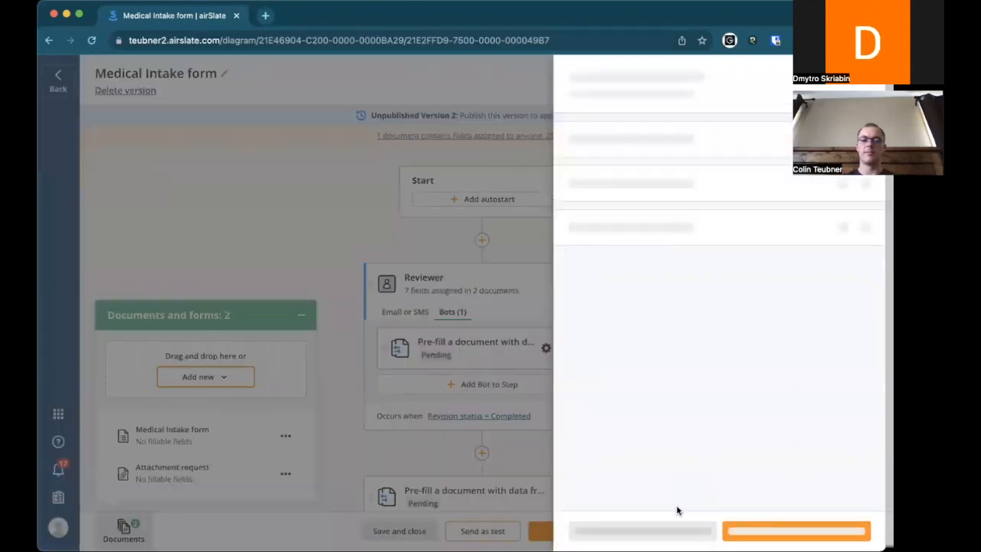
click(725, 530)
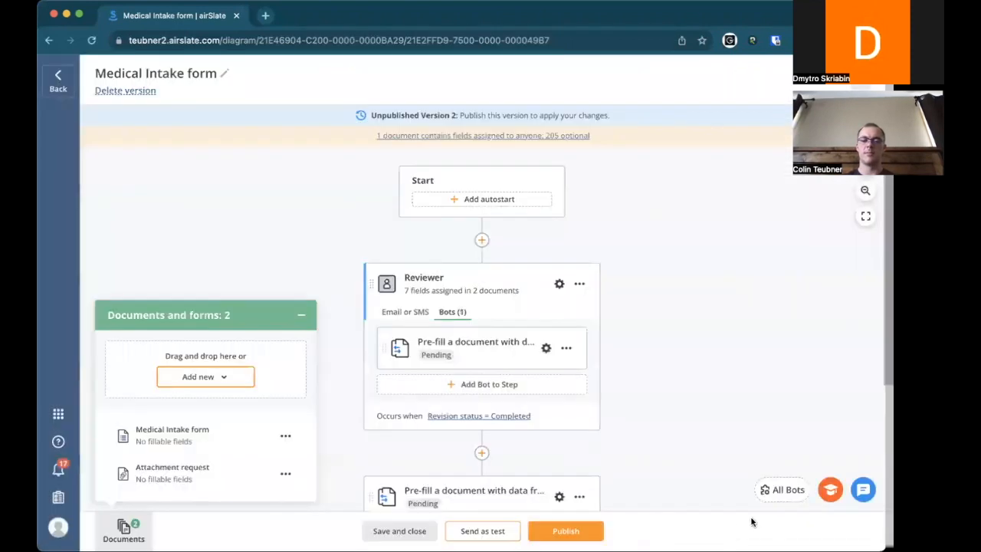
- Compare the flow-level and Reviewer-level pre-fill bots in the complete bot list, and open the Reviewer-level bot's settings
click(786, 490)
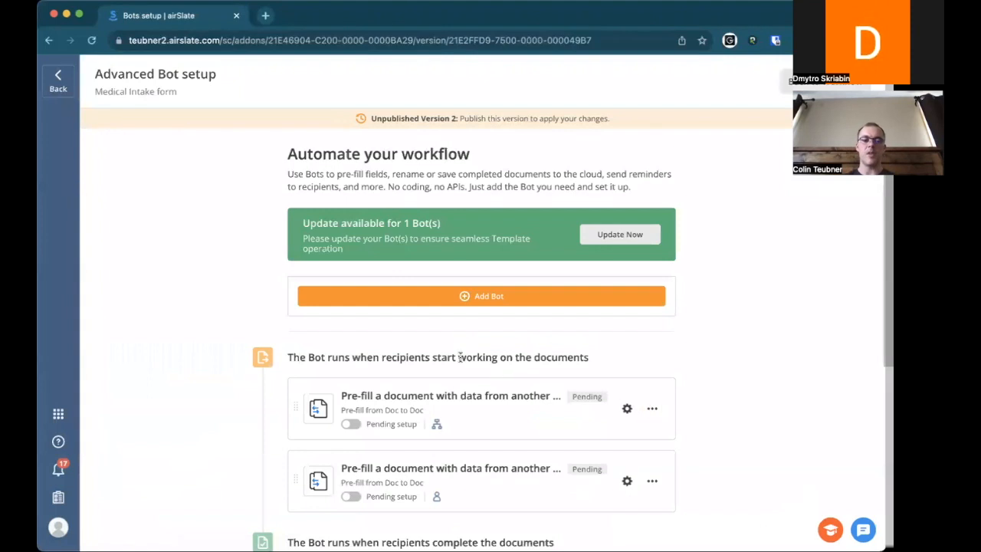
scroll(468, 371, down, 3)
mouse_move(438, 373)
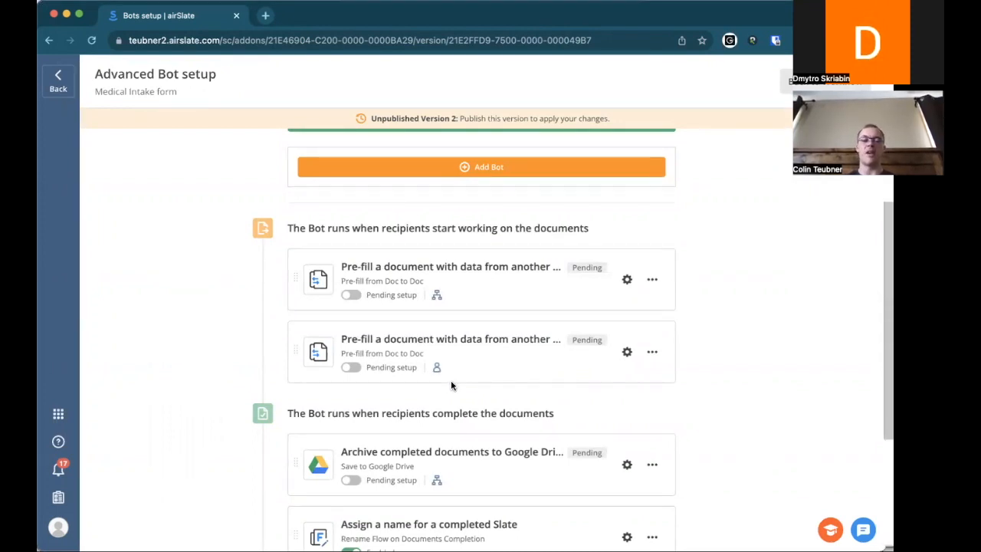
click(481, 344)
click(629, 337)
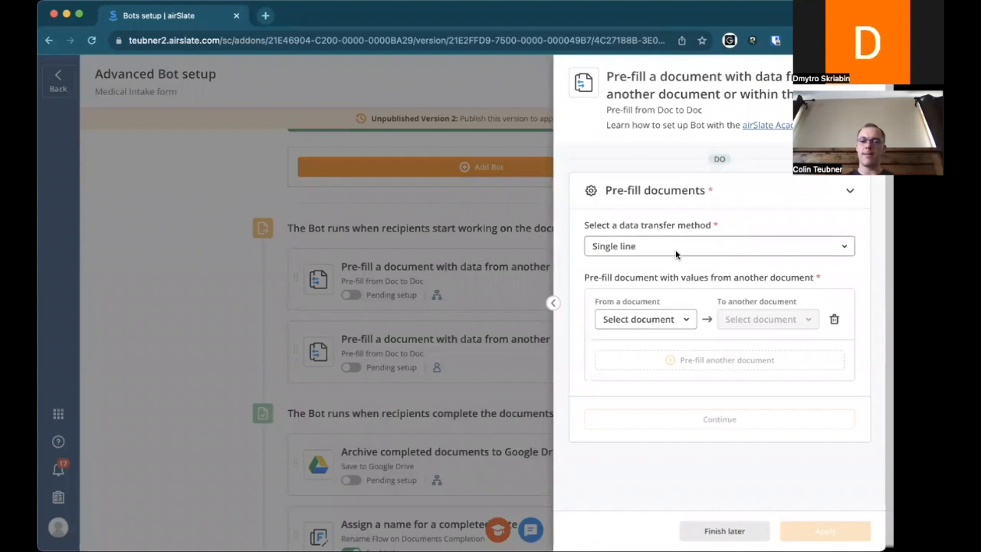
- In the Reviewer-level pre-fill bot, map the Medical Intake form's title field to header.title of the Attachment request
click(680, 320)
click(679, 350)
click(673, 361)
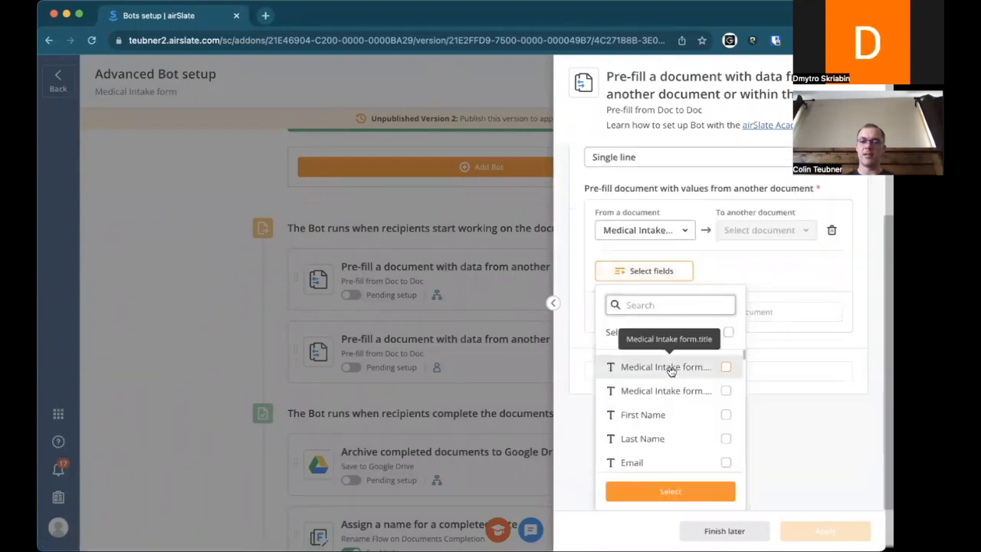
click(670, 369)
click(671, 492)
click(751, 311)
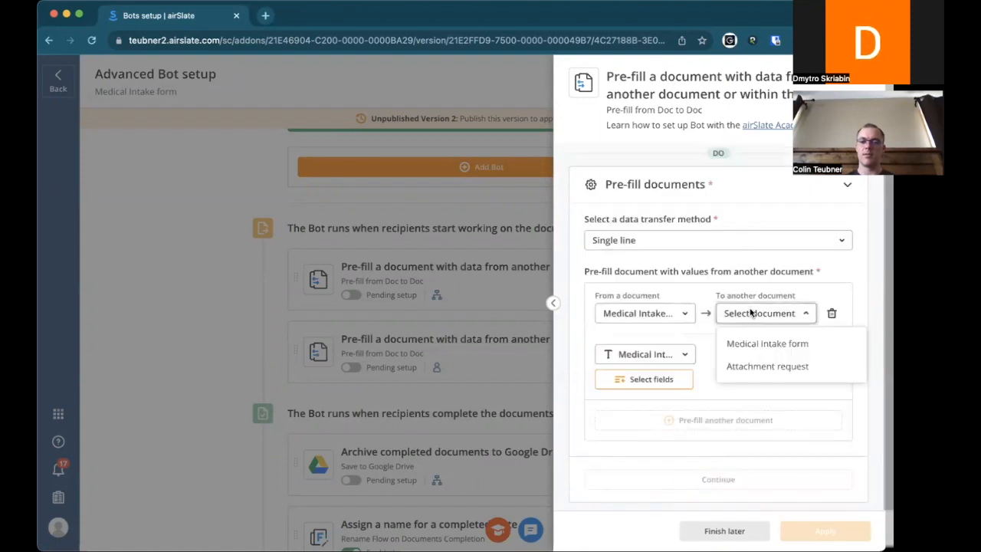
click(767, 363)
click(759, 355)
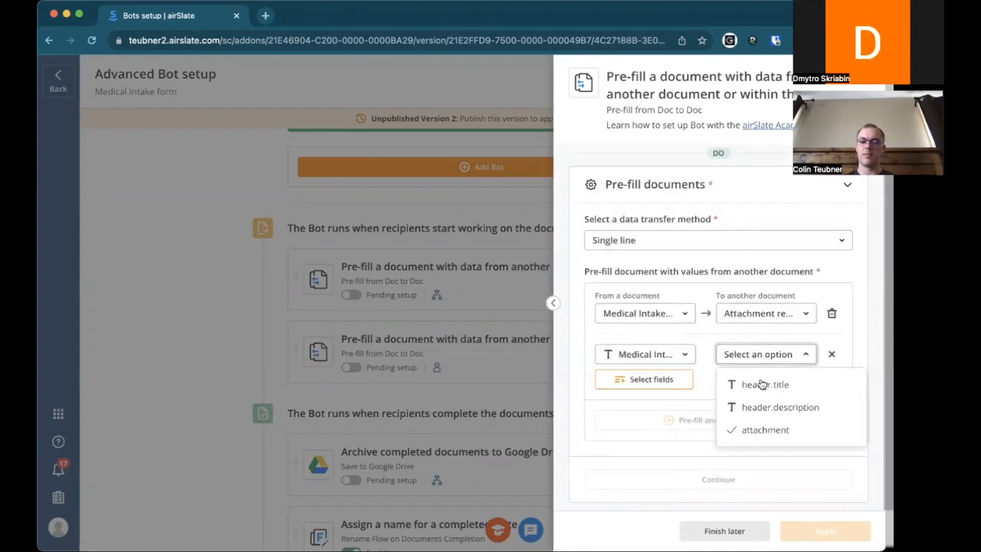
click(764, 384)
- Continue to the bot's conditions, review when it runs by default, postpone the rest of its setup and return to the flow diagram
click(727, 480)
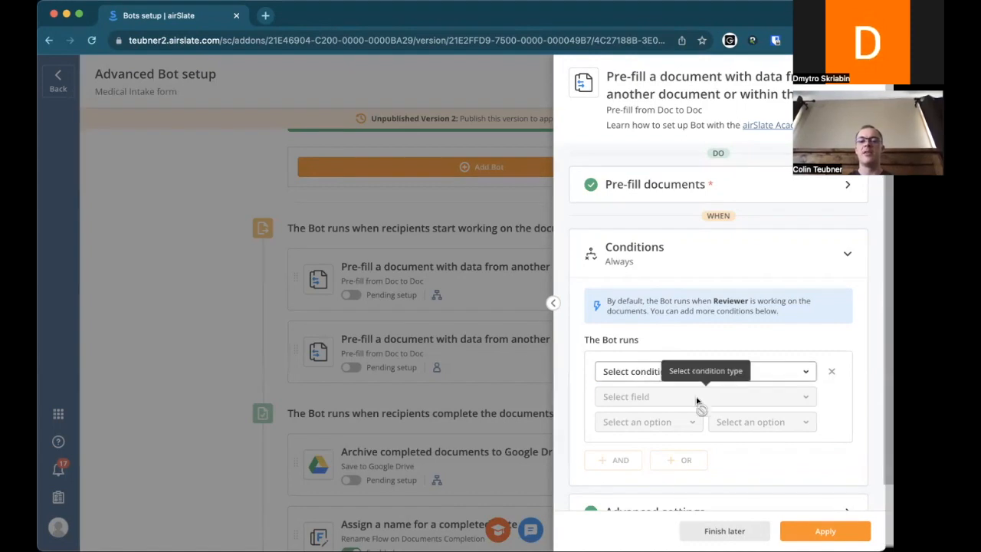
scroll(699, 422, down, 1)
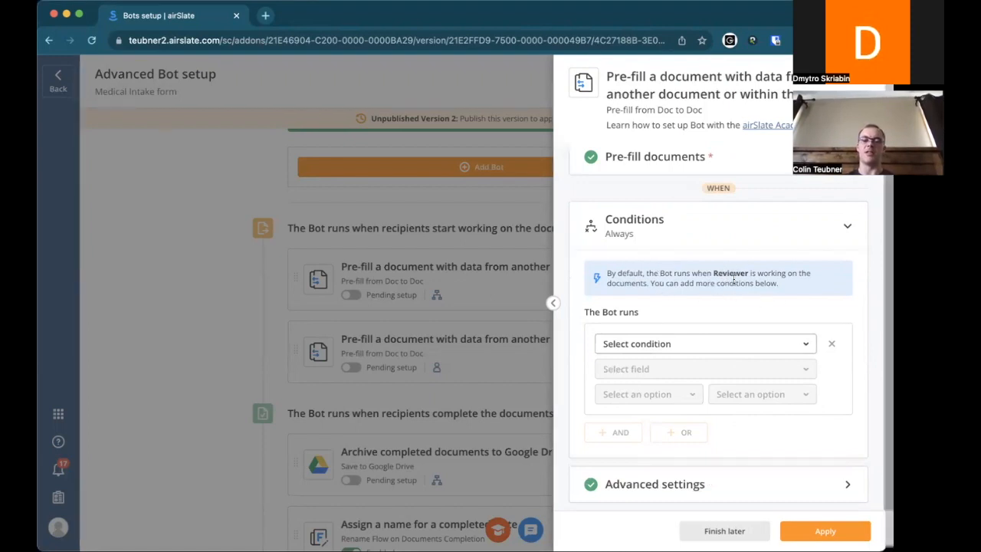
click(733, 531)
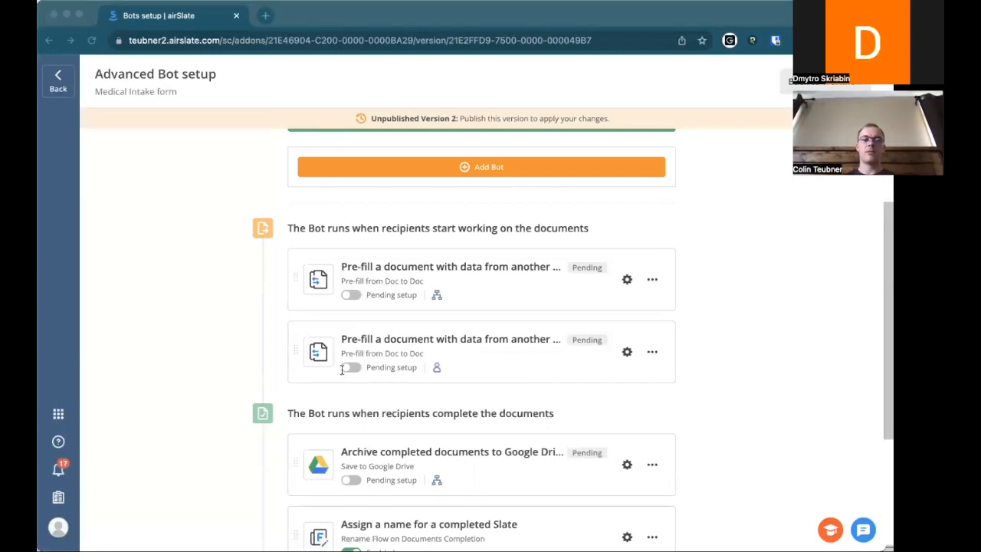
click(699, 398)
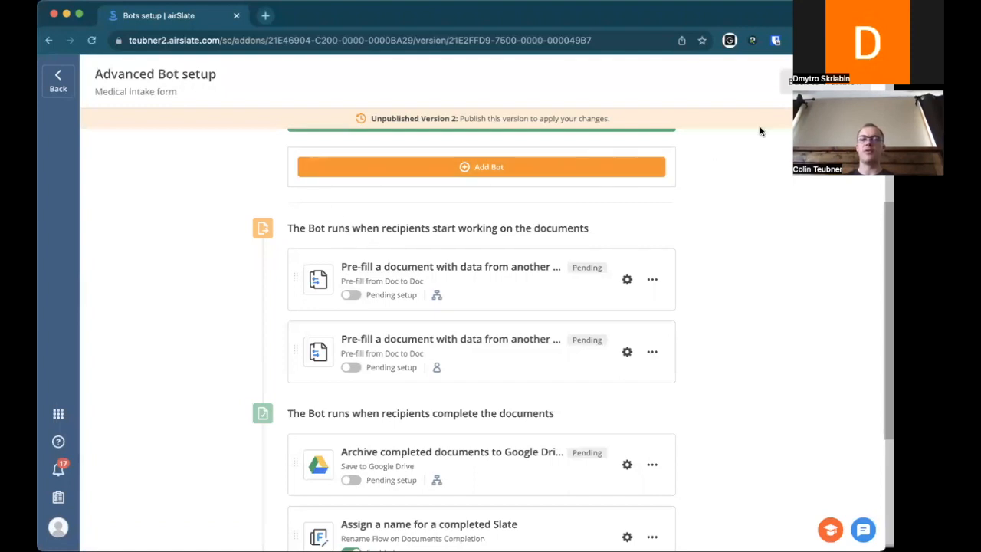
click(828, 81)
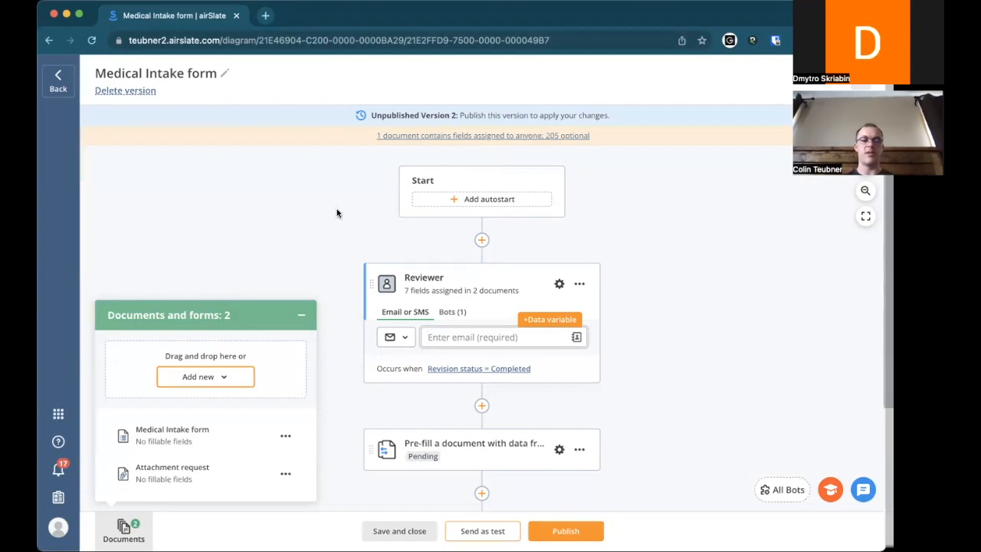
key(super+Tab)
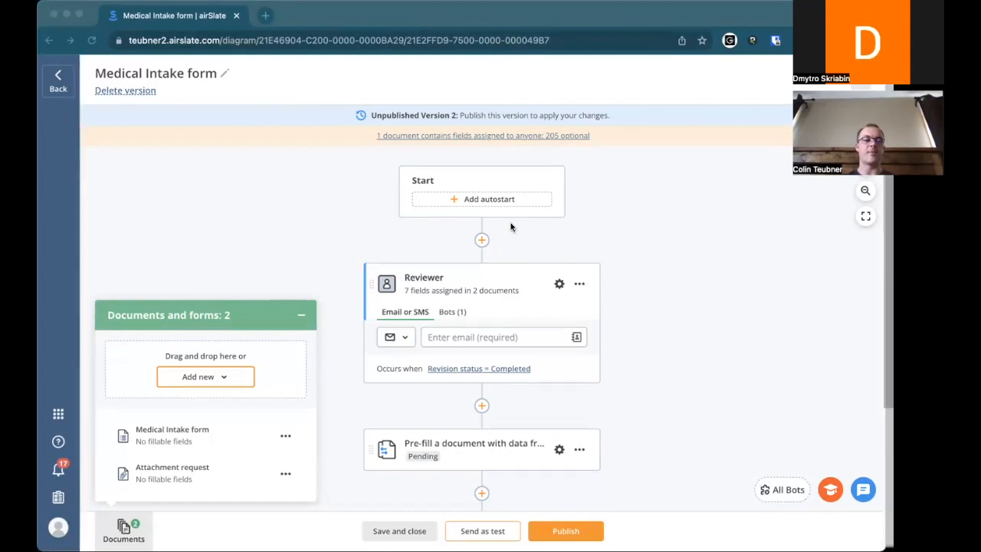
click(646, 309)
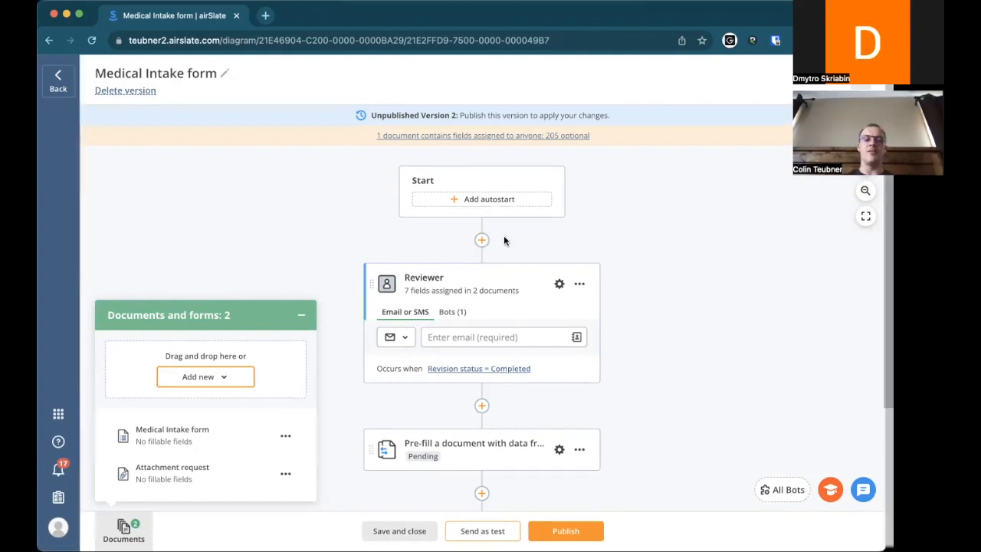
- Compare the element types that can be inserted between Start and Reviewer with the bots held inside the Reviewer step
click(484, 242)
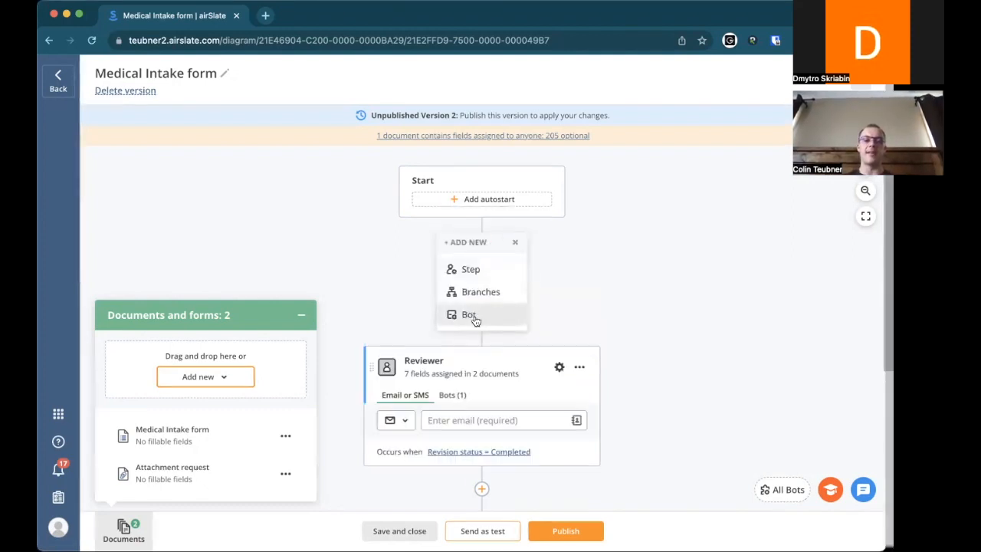
mouse_move(450, 385)
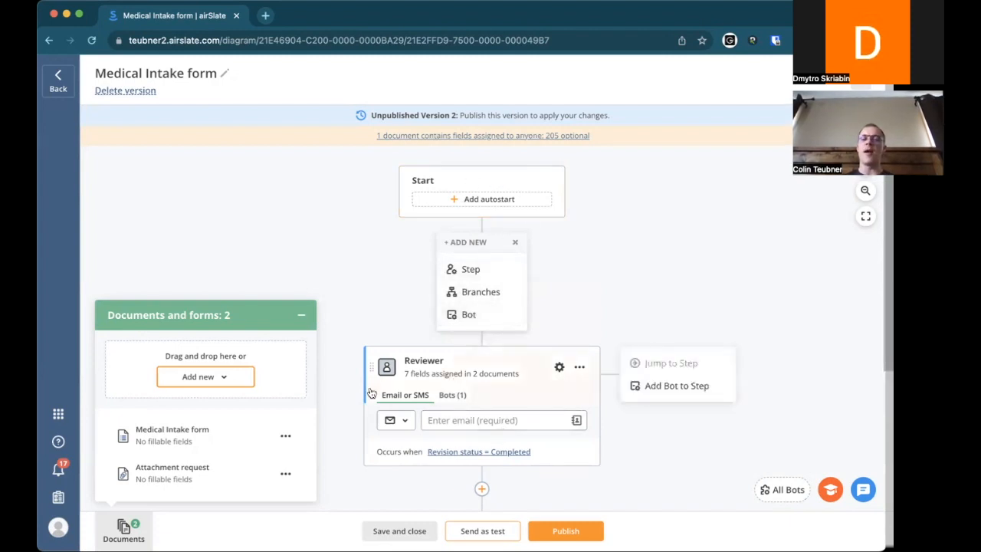
click(451, 395)
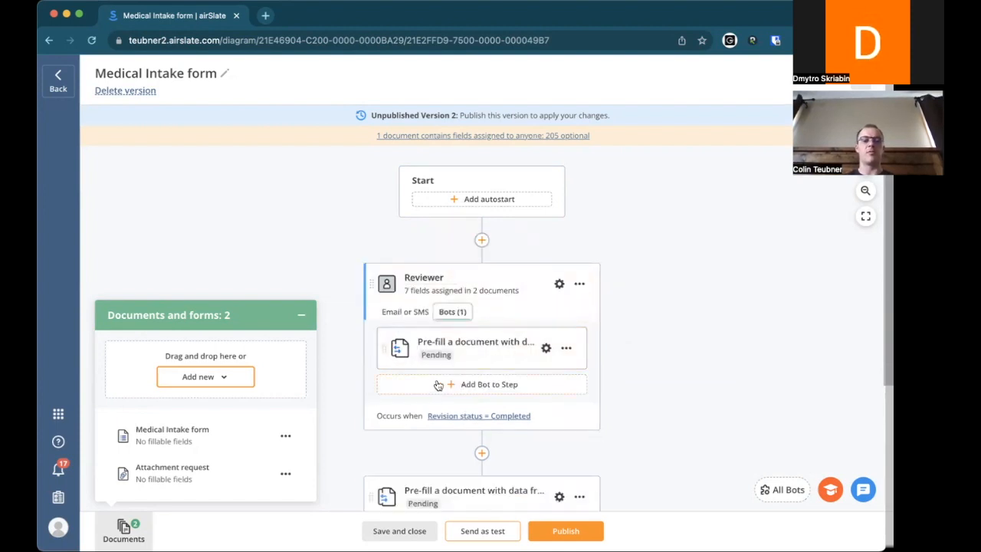
click(481, 240)
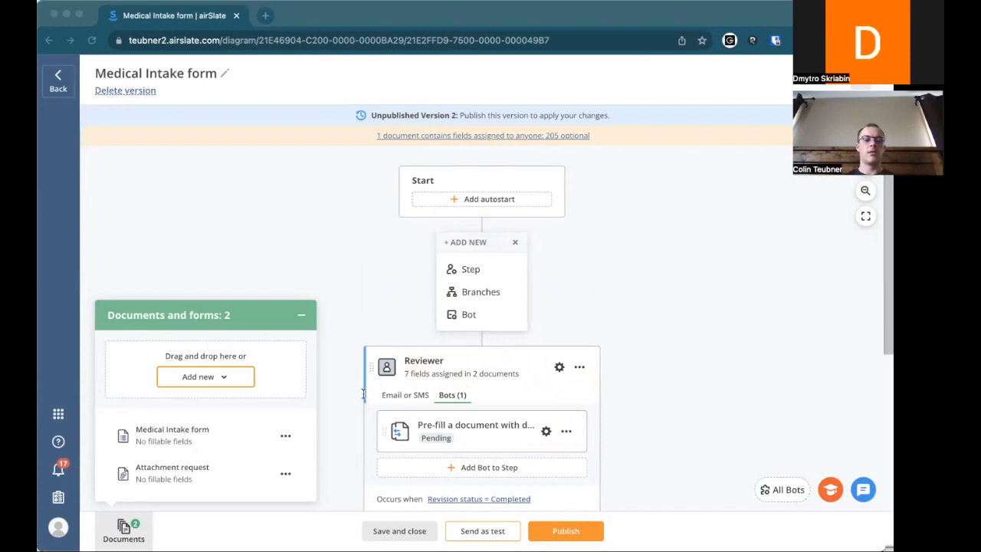
click(575, 295)
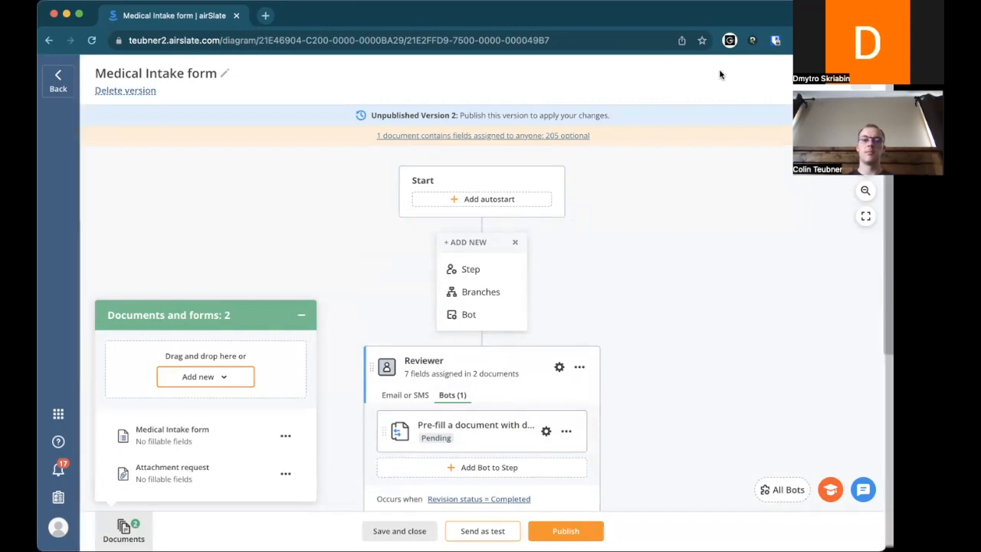
click(591, 300)
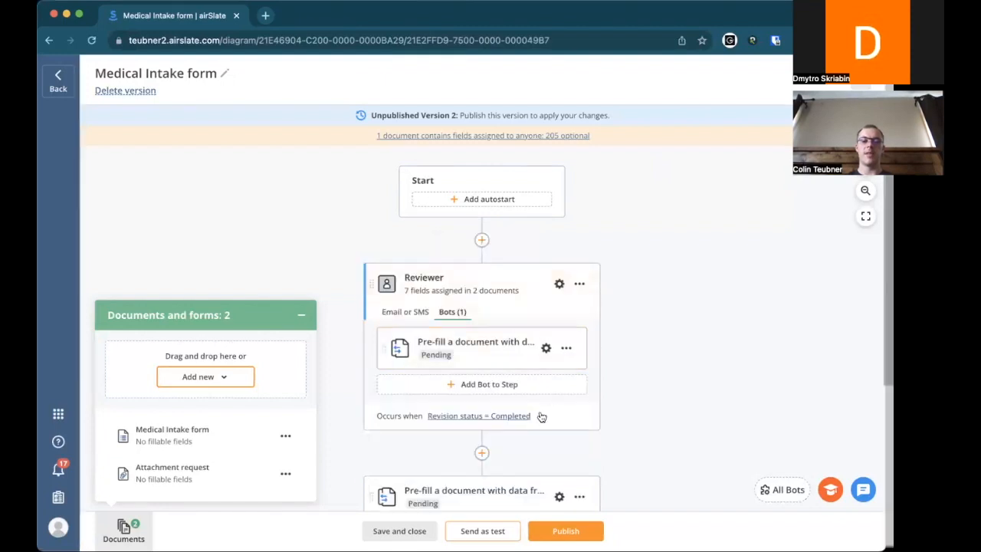
click(481, 241)
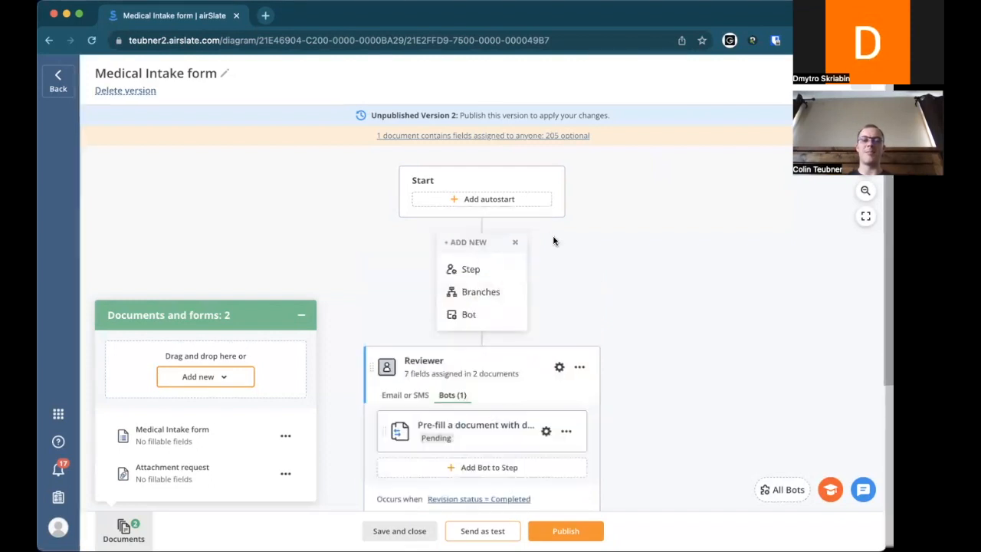
click(515, 243)
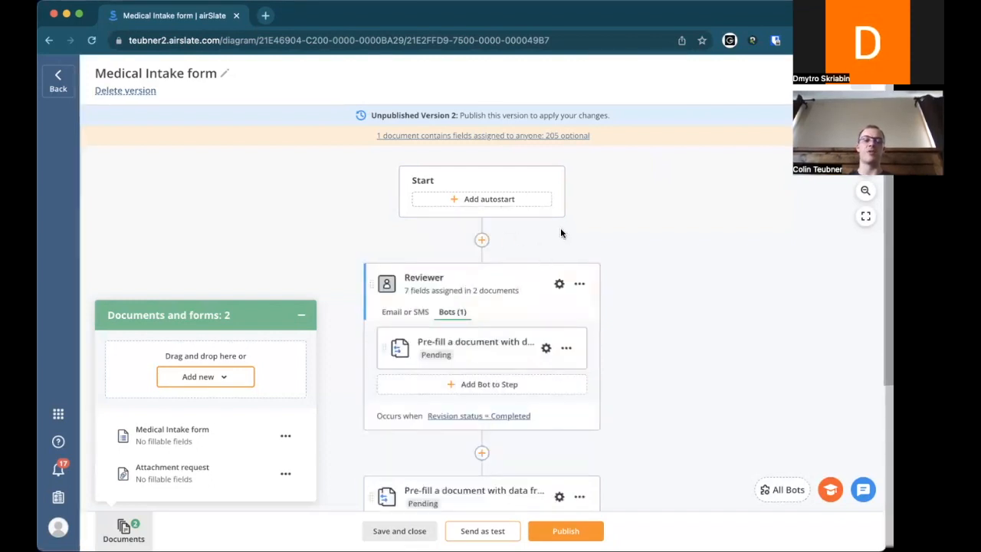
- Insert branches between the Reviewer step and the flow-level pre-fill bot, and extend them to three branches
scroll(619, 360, down, 2)
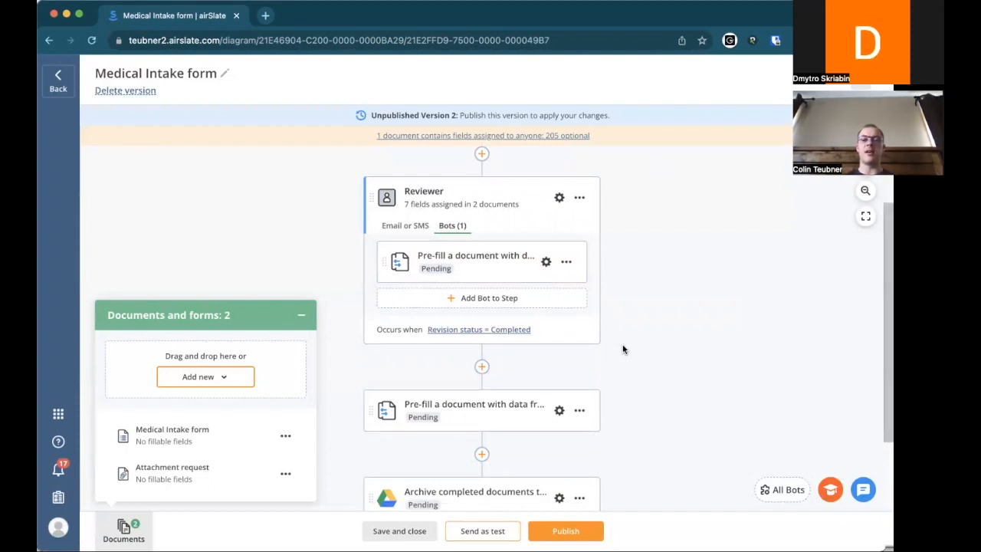
scroll(623, 349, down, 2)
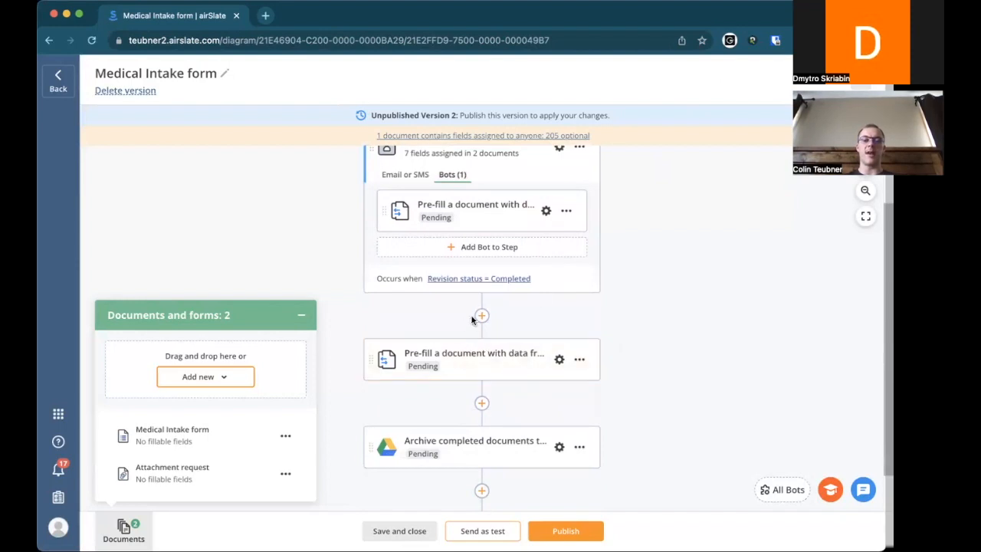
click(481, 315)
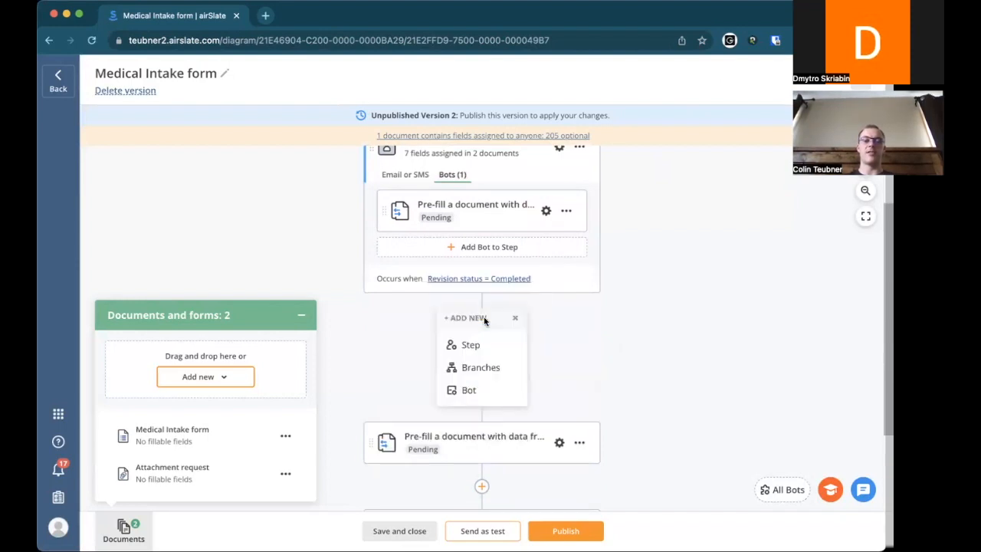
click(481, 368)
scroll(514, 360, left, 7)
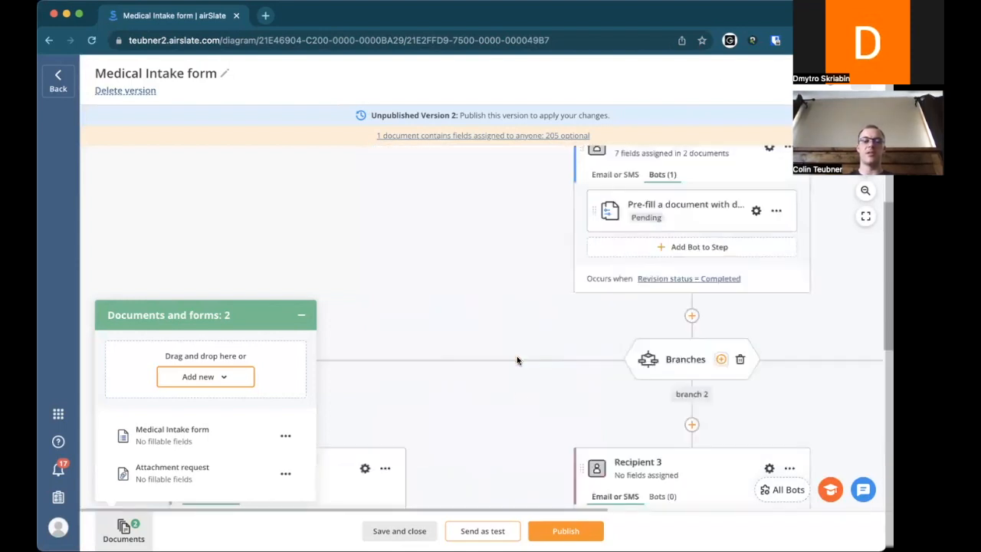
- Add a recipient step to branch 3
scroll(515, 410, down, 5)
scroll(515, 417, right, 10)
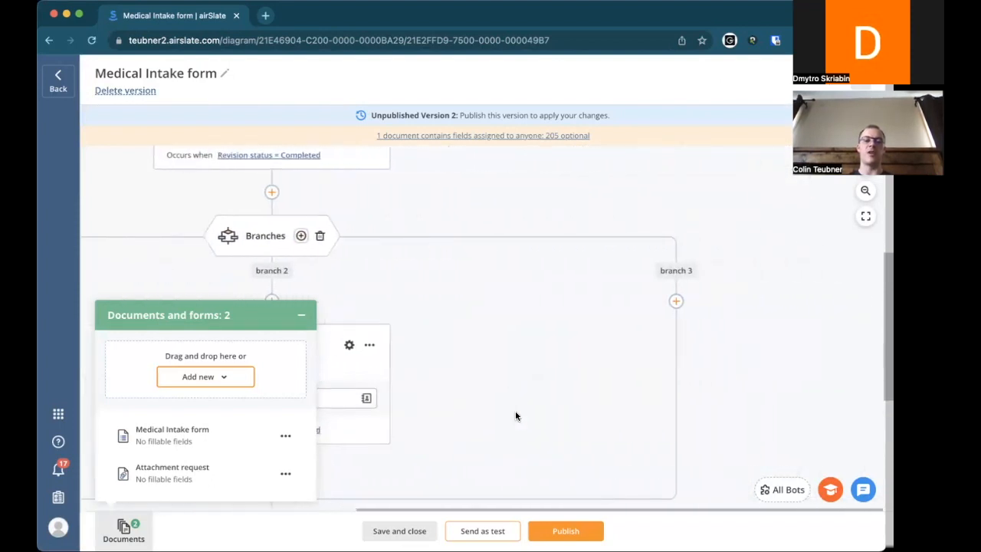
scroll(515, 417, left, 3)
scroll(498, 364, right, 3)
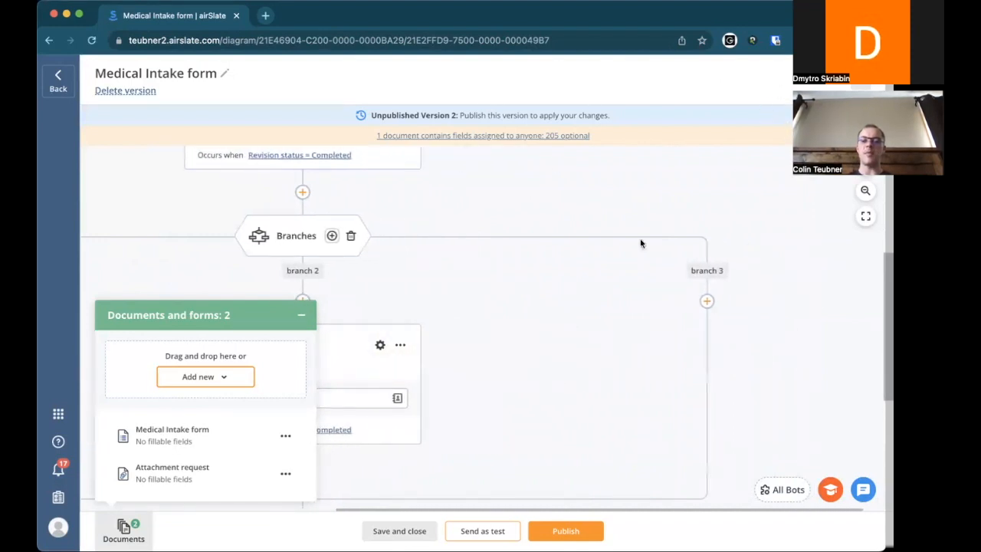
click(707, 301)
click(707, 337)
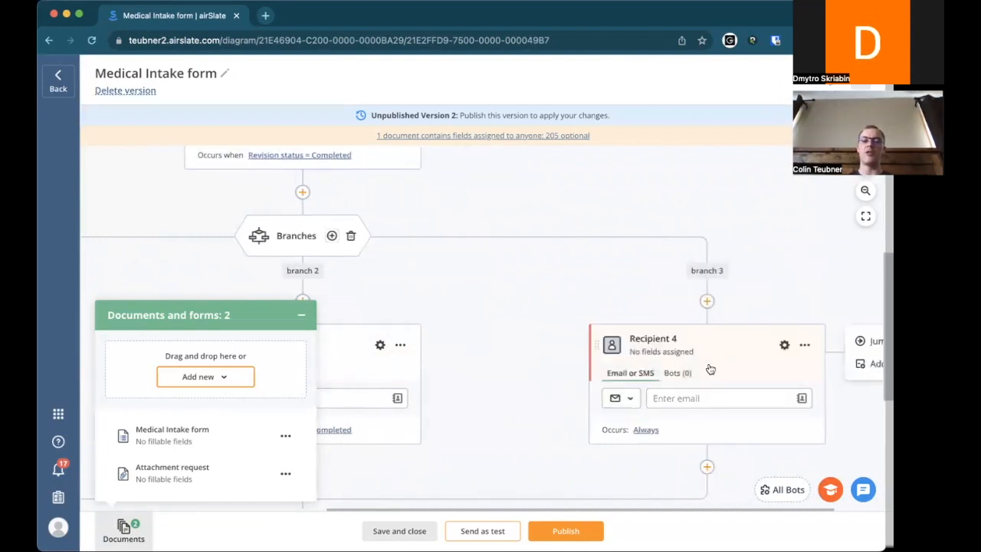
- Examine how the three recipient branches rejoin the flow ahead of the flow-level pre-fill and Google Drive archive bots
scroll(701, 468, down, 3)
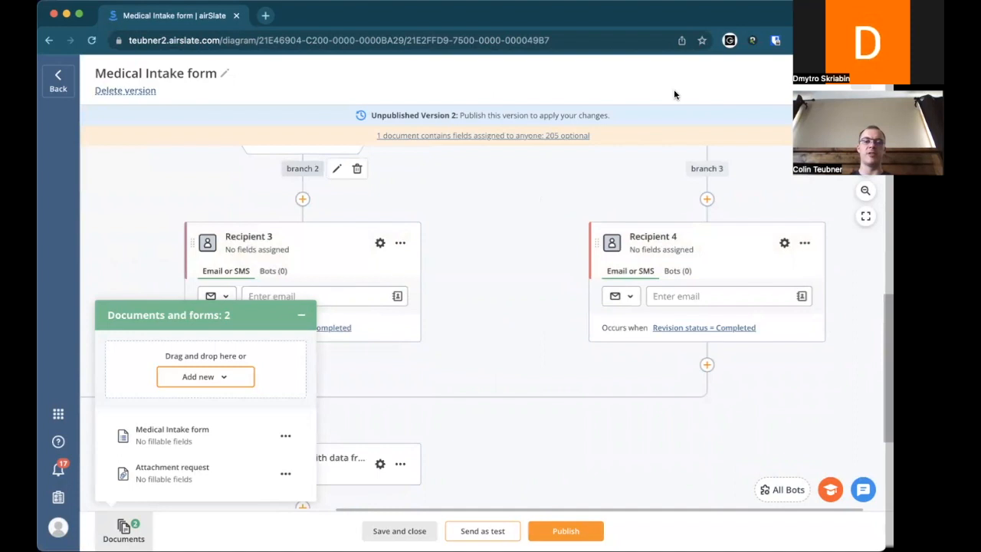
scroll(492, 232, left, 3)
scroll(492, 232, left, 2)
scroll(492, 233, up, 1)
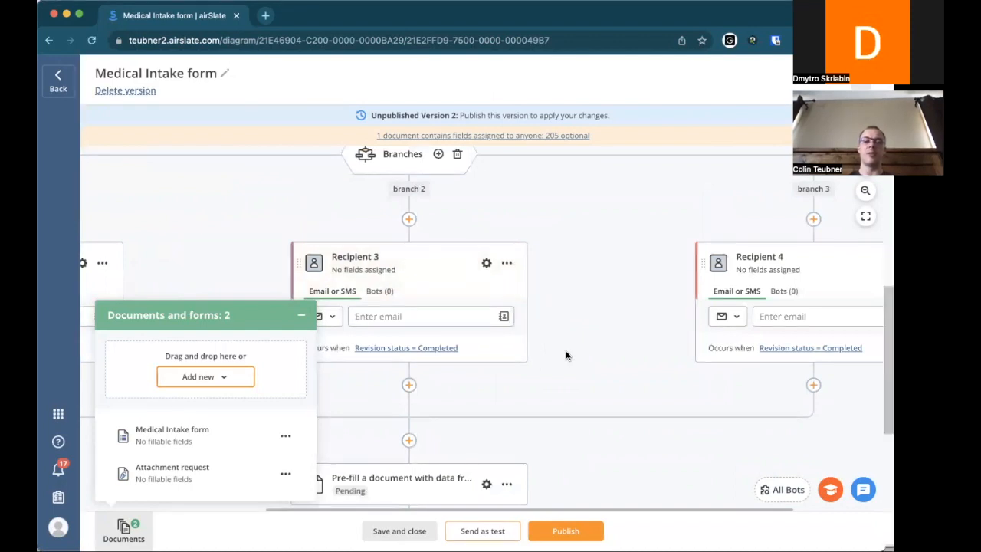
scroll(567, 355, down, 5)
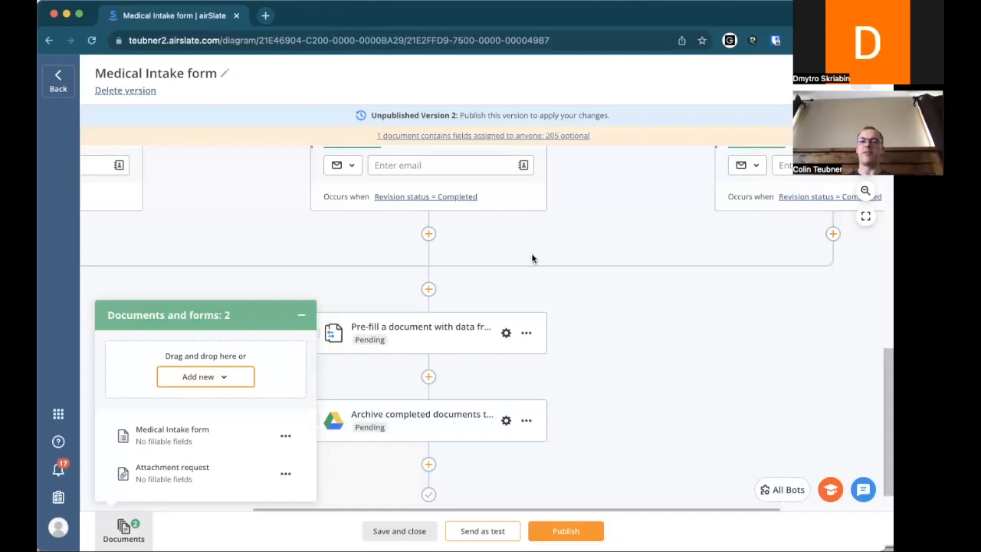
scroll(533, 258, up, 3)
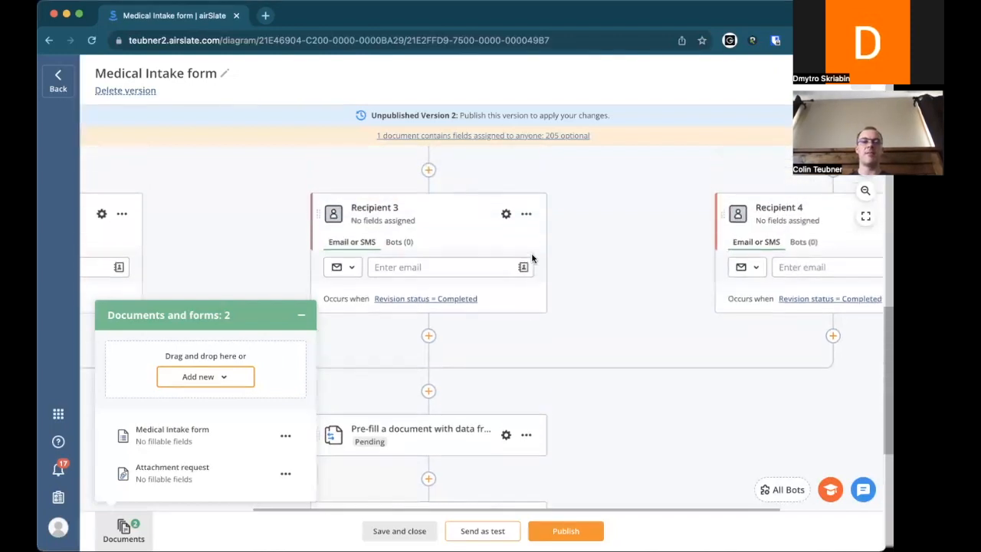
scroll(533, 258, up, 1)
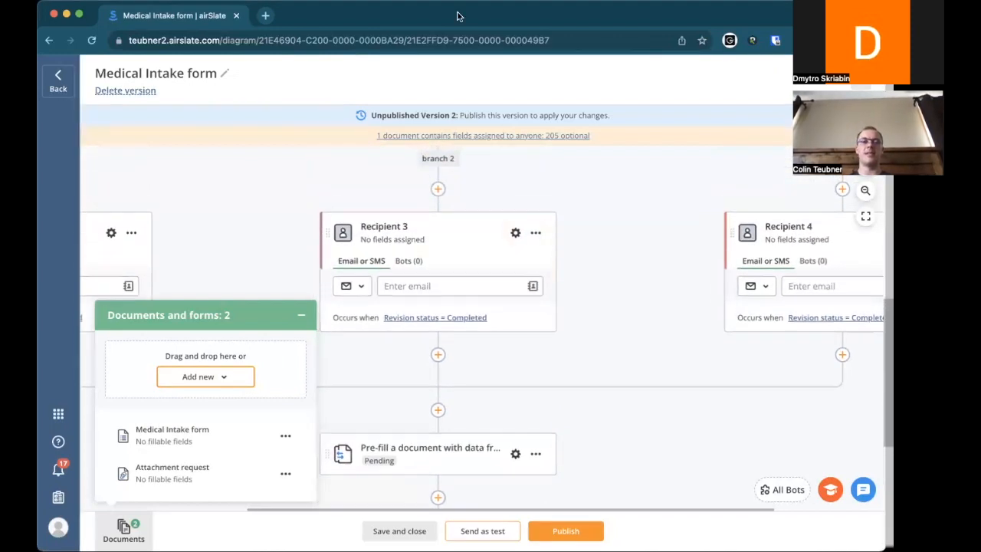